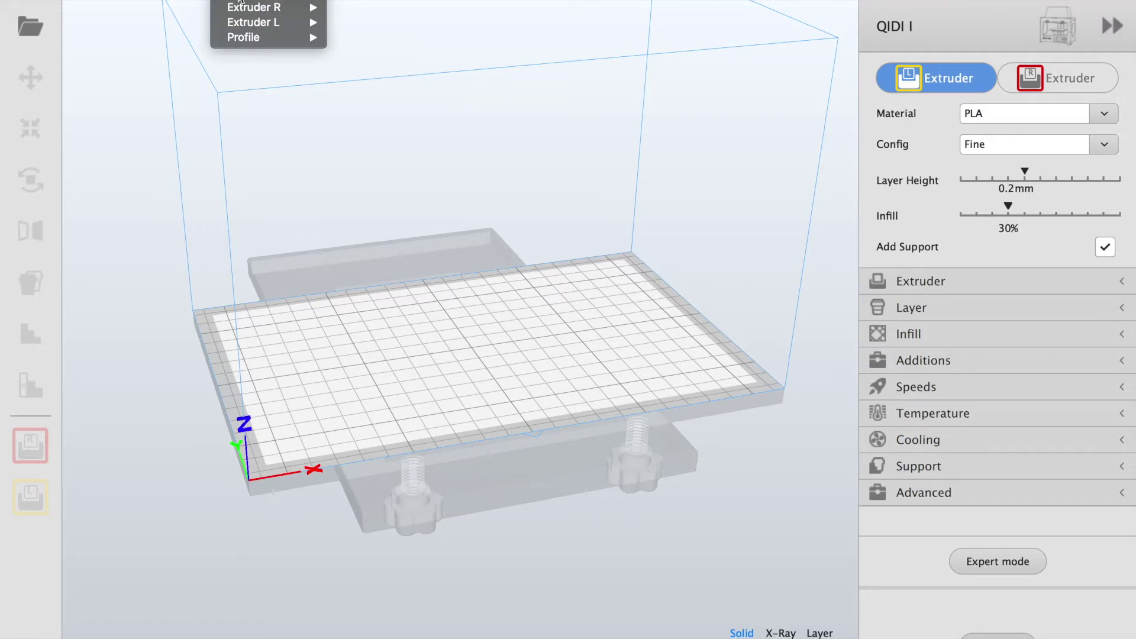
Dismiss the Extruder/Profile printer-model menu so the empty QIDI I build plate shows
mouse_move(240, 2)
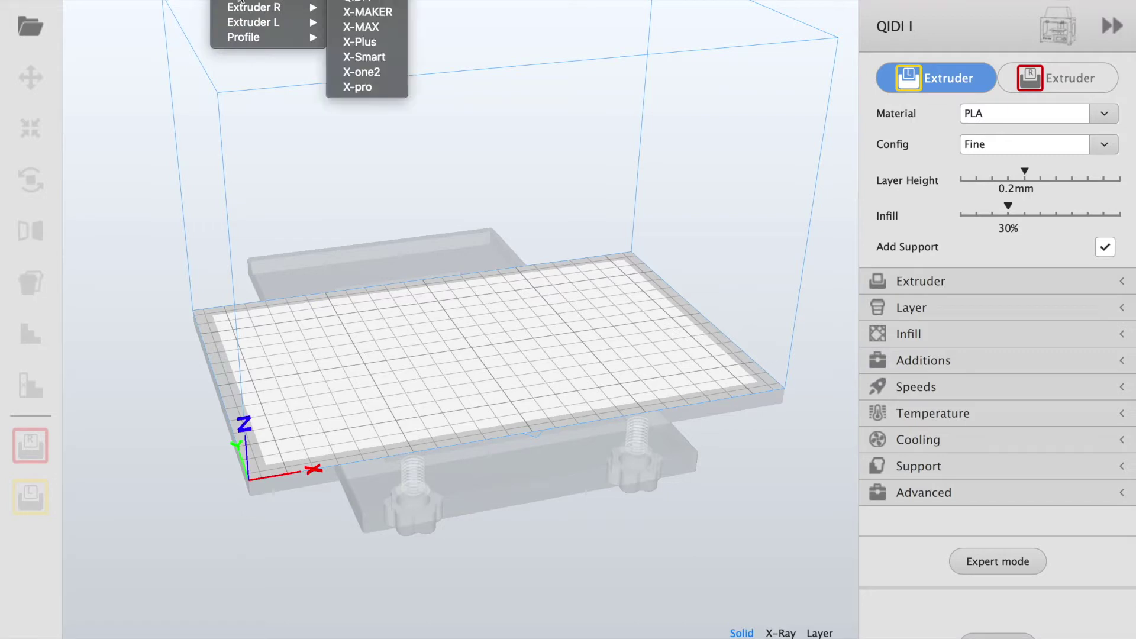
click(361, 1)
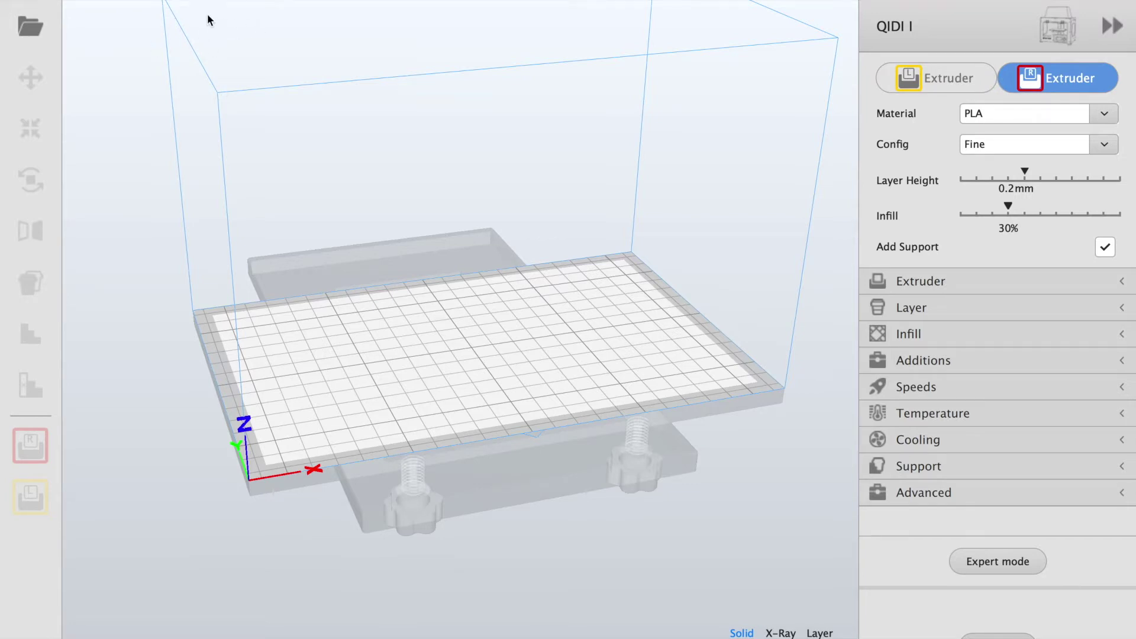
Load Mask.stl onto the build plate and view it from above
click(24, 26)
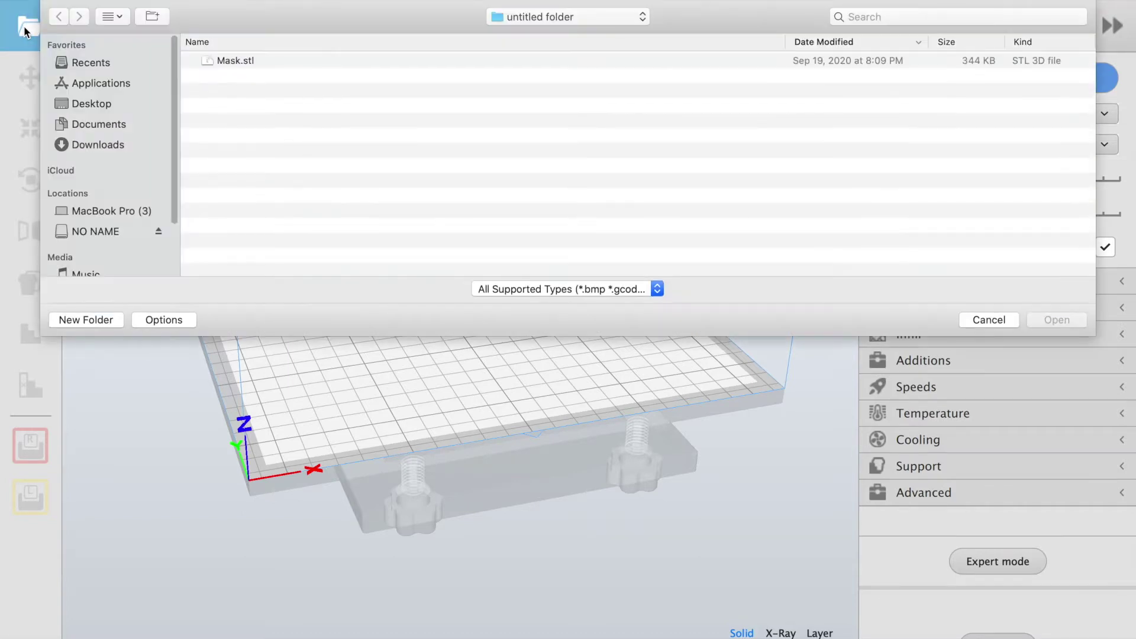
double_click(230, 61)
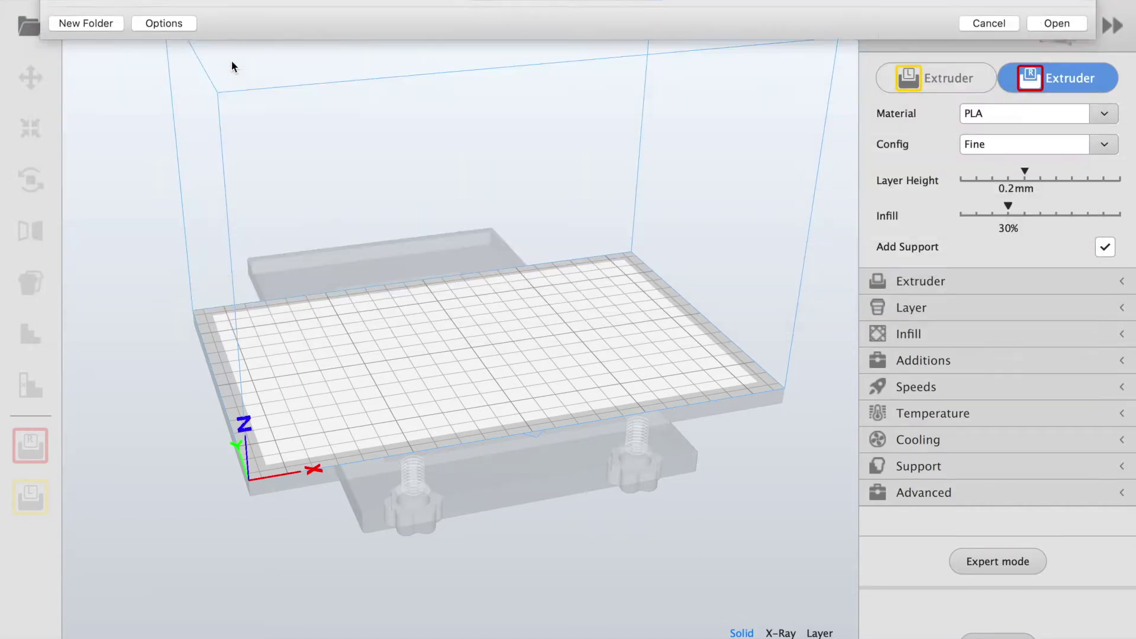
mouse_move(566, 374)
right_down()
mouse_move(573, 384)
mouse_move(513, 442)
mouse_move(573, 373)
mouse_move(545, 383)
right_up()
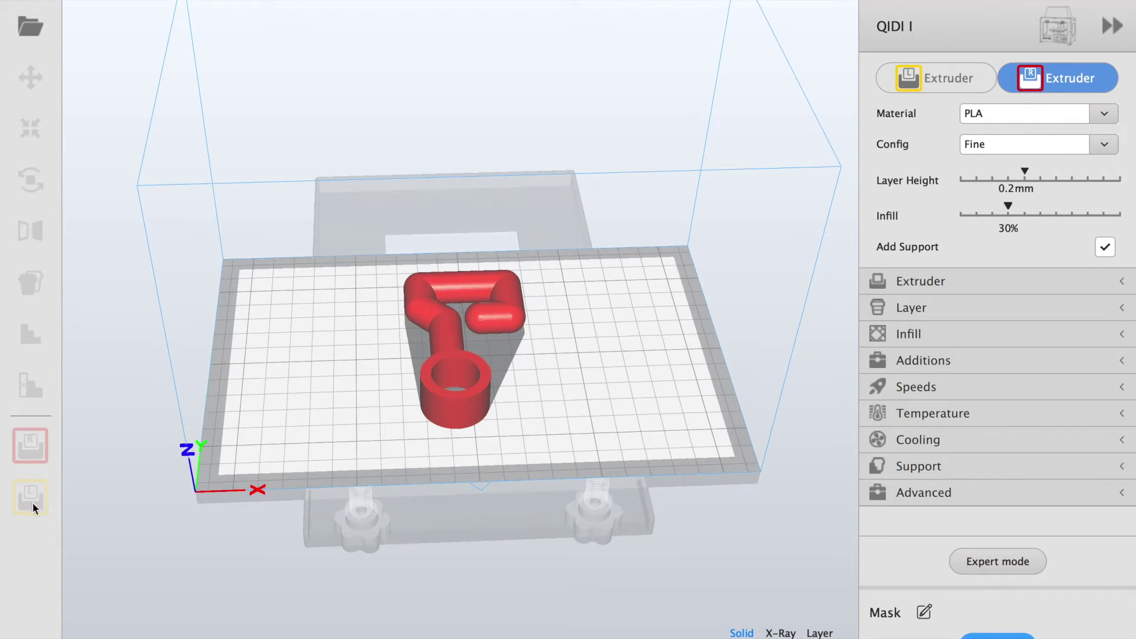
Assign the Mask model to the left extruder and show its PLA, Fine settings
click(455, 345)
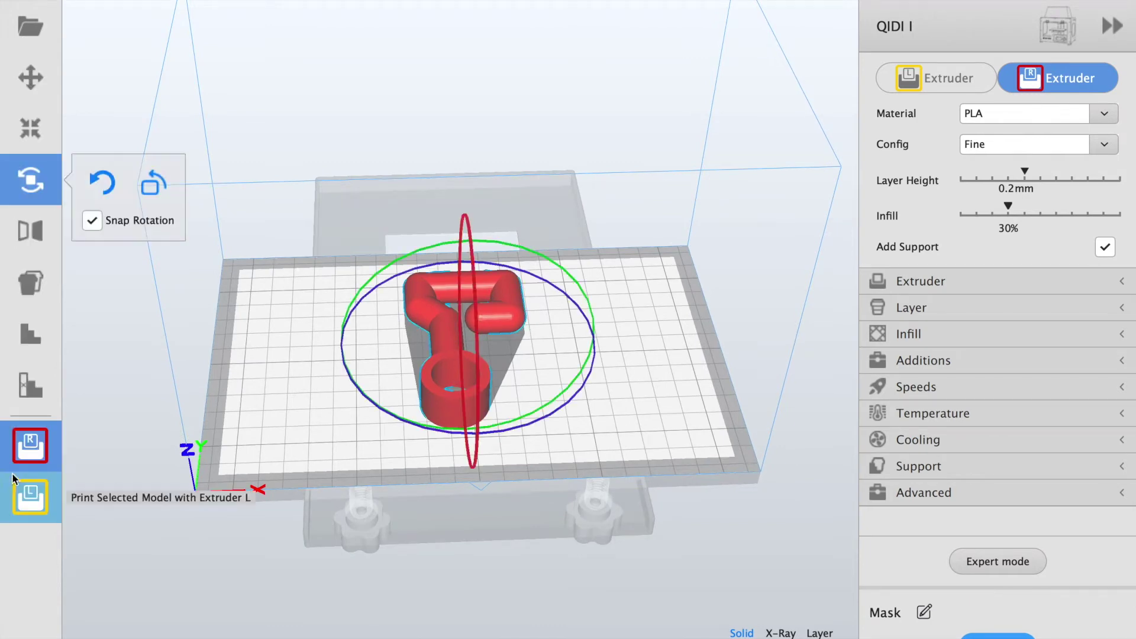
click(28, 496)
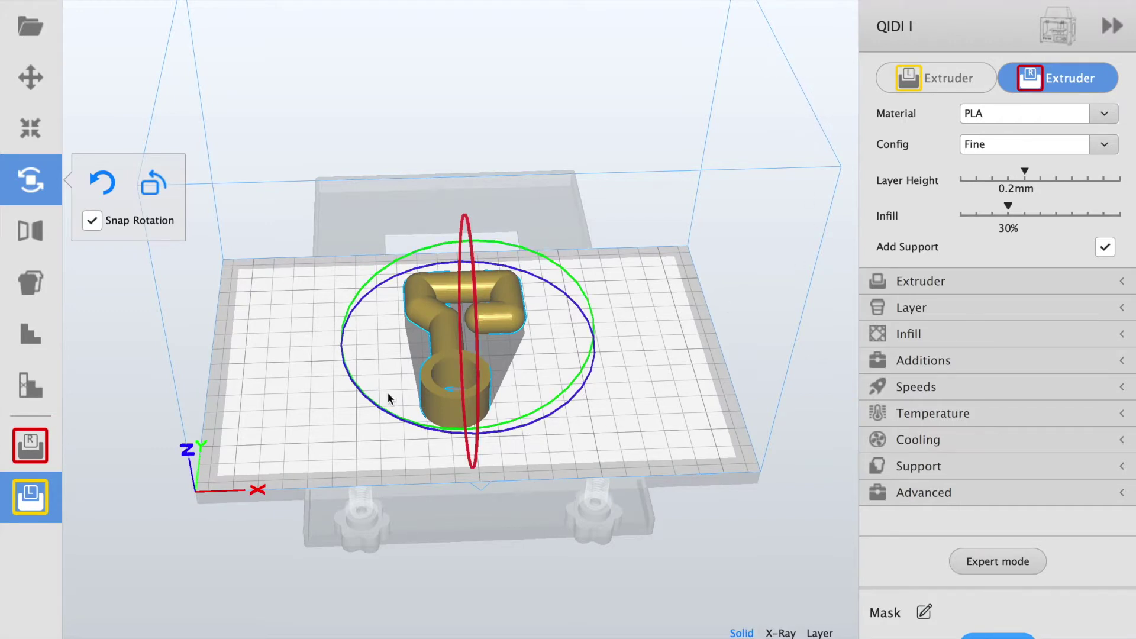
click(950, 76)
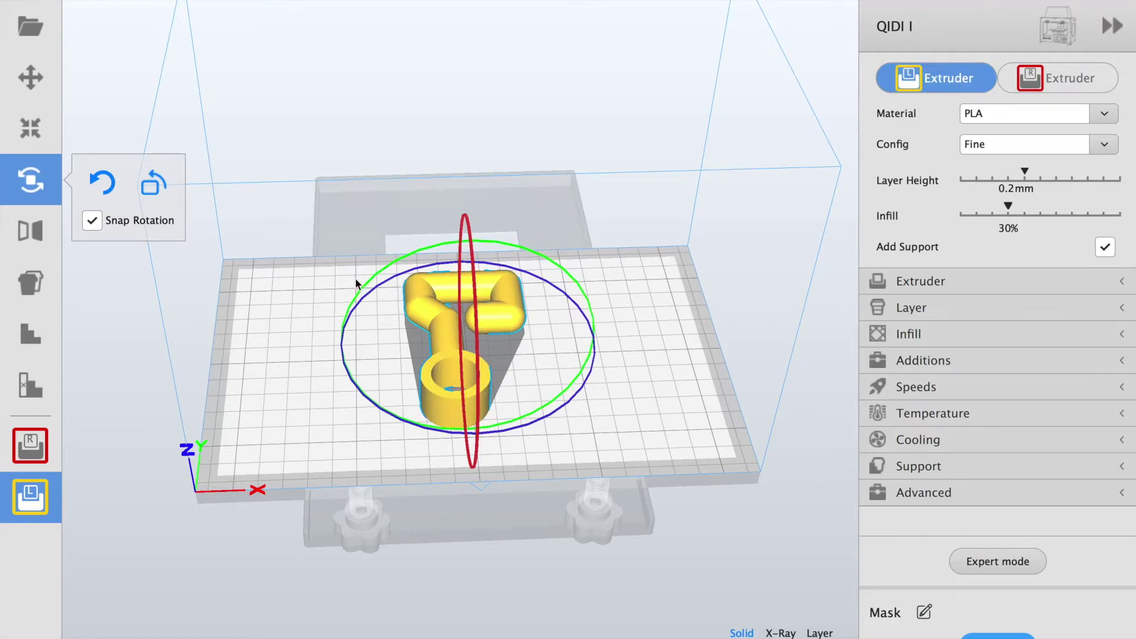
right_drag(422, 305, 108, 71)
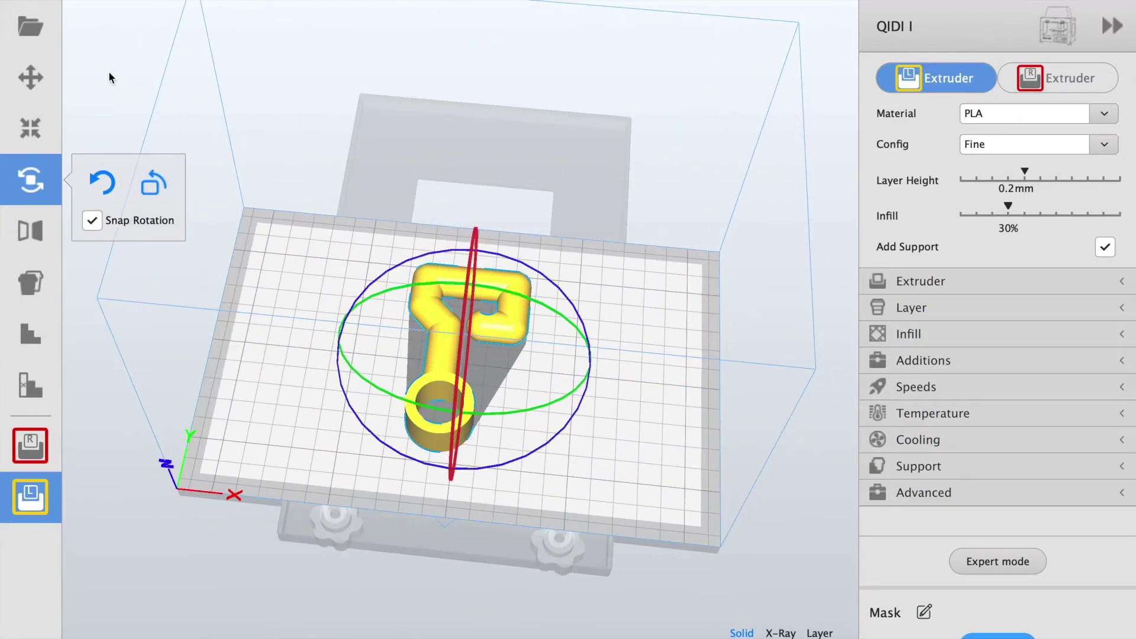
Rotate the Mask model -90° about the Z axis so its ring end points left
click(34, 75)
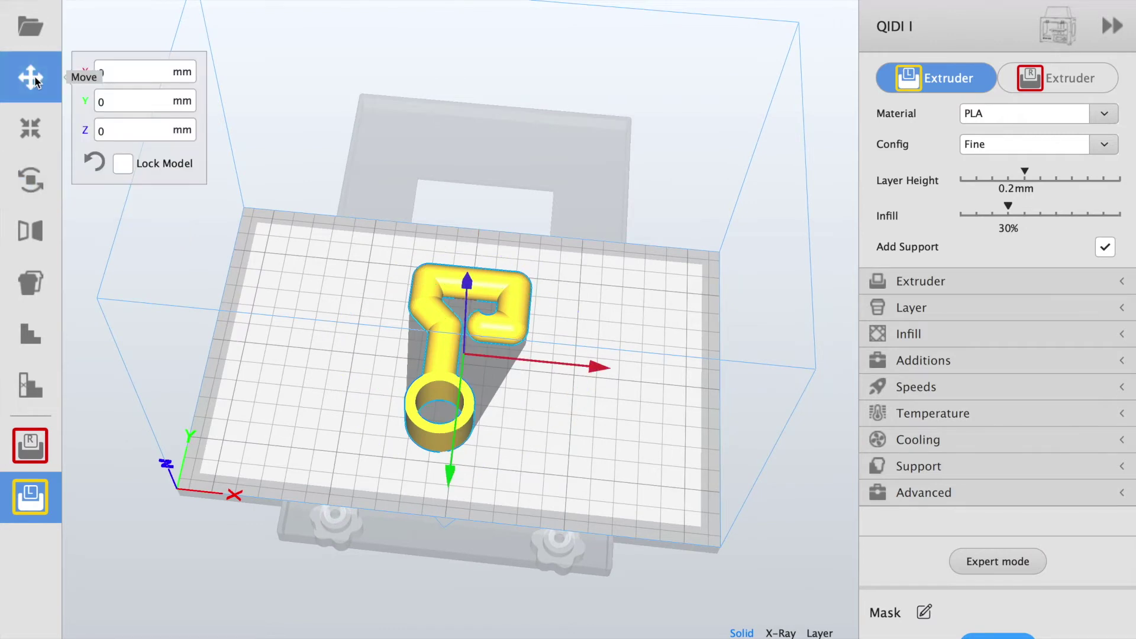
click(31, 129)
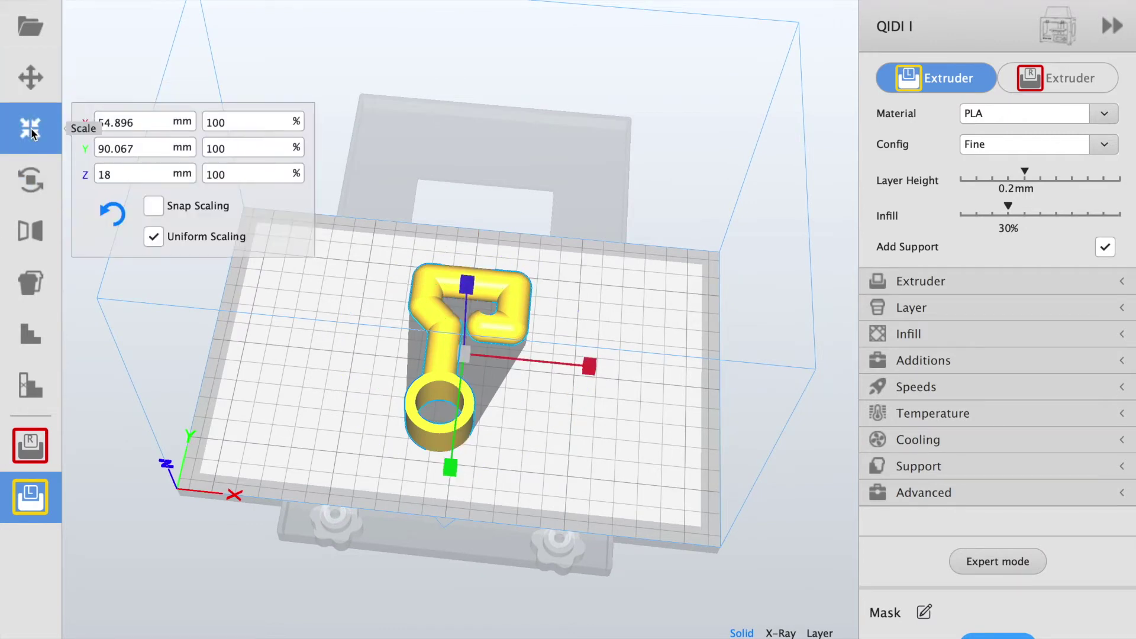
click(28, 181)
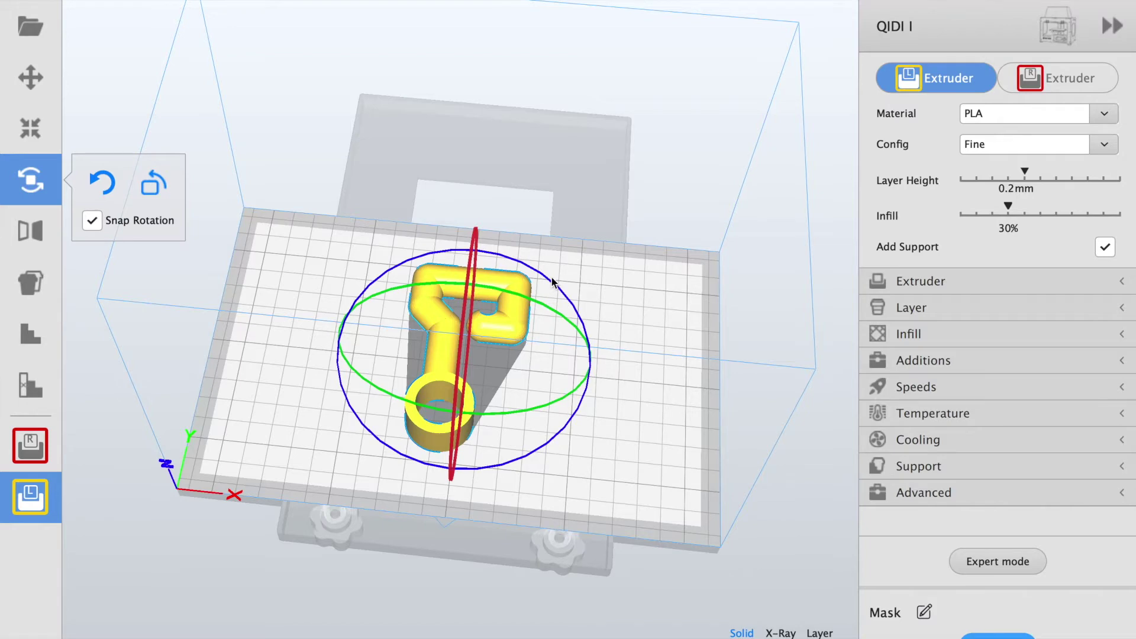
right_drag(669, 398, 644, 347)
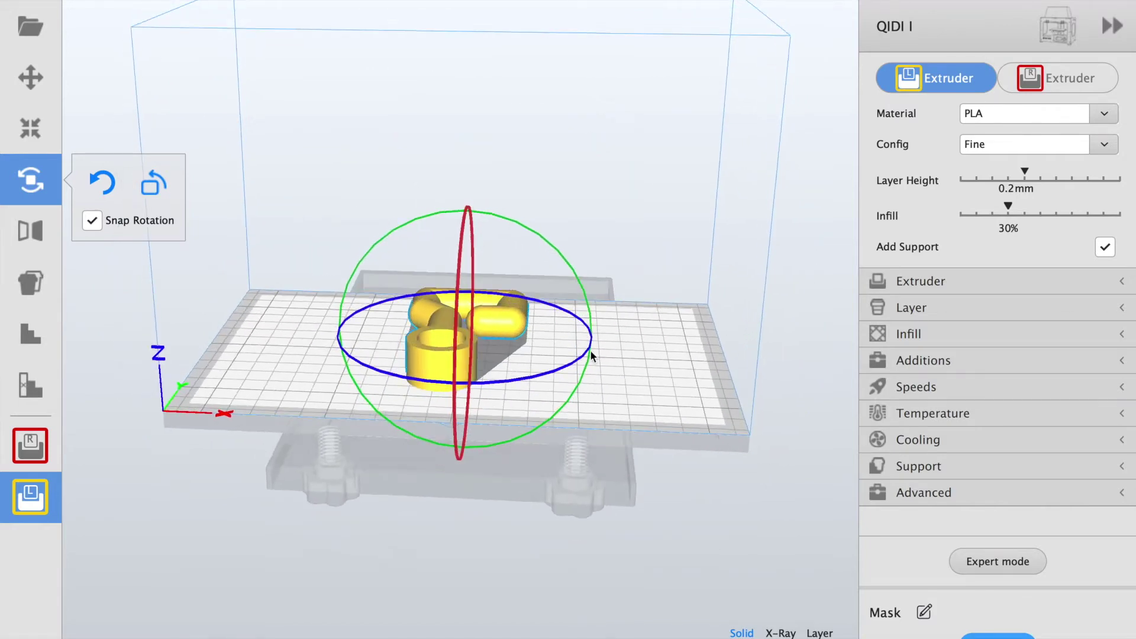
drag(592, 355, 352, 371)
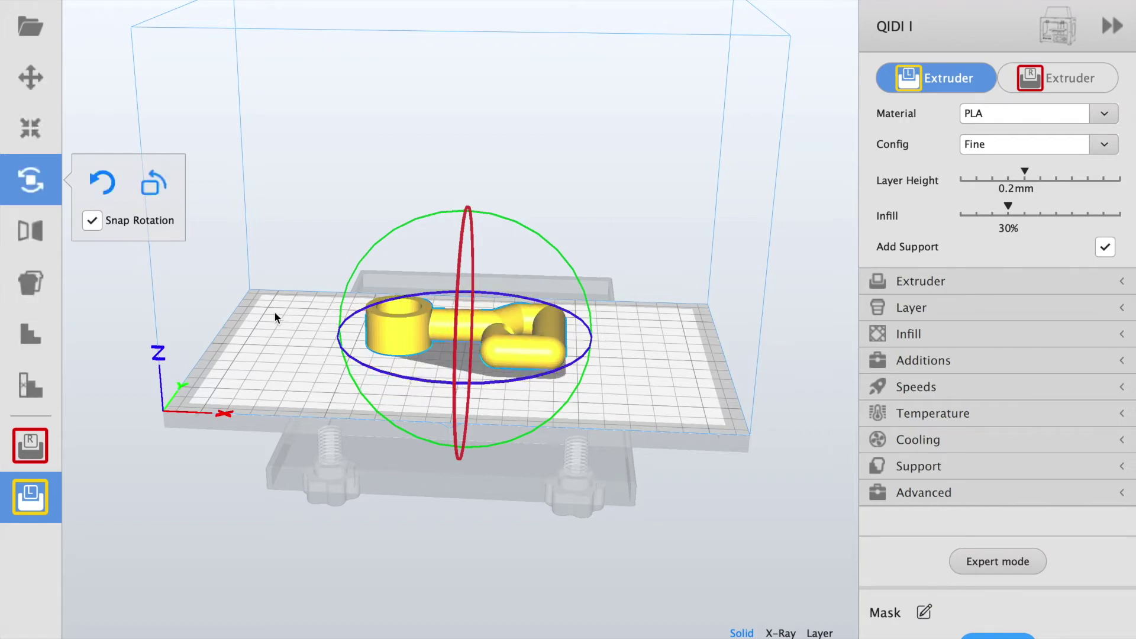
right_drag(274, 313, 351, 365)
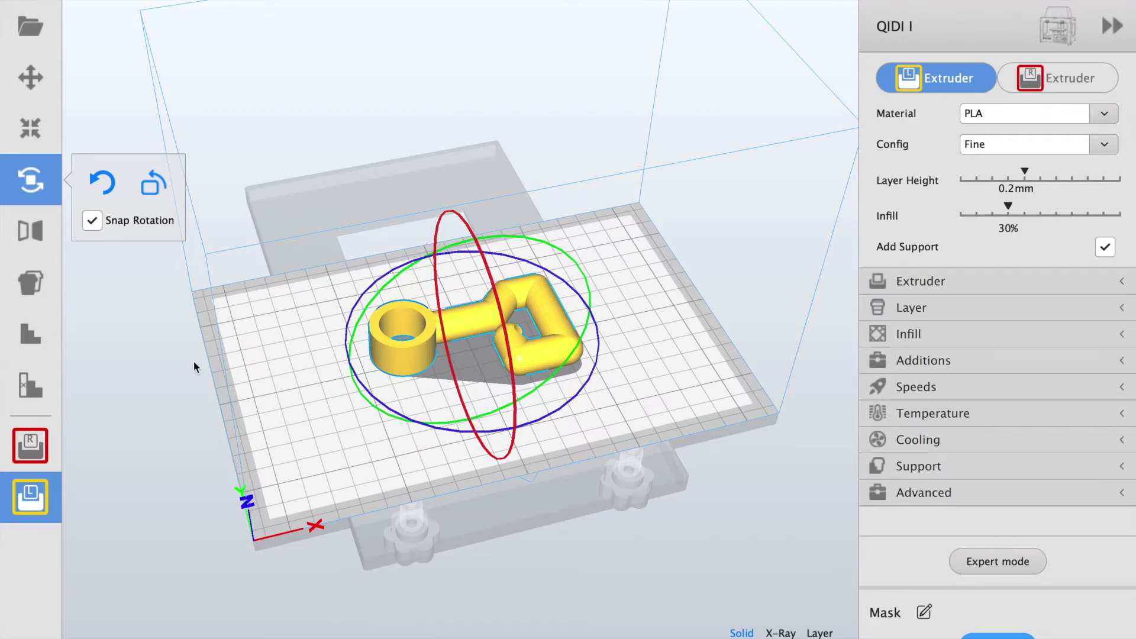
click(115, 340)
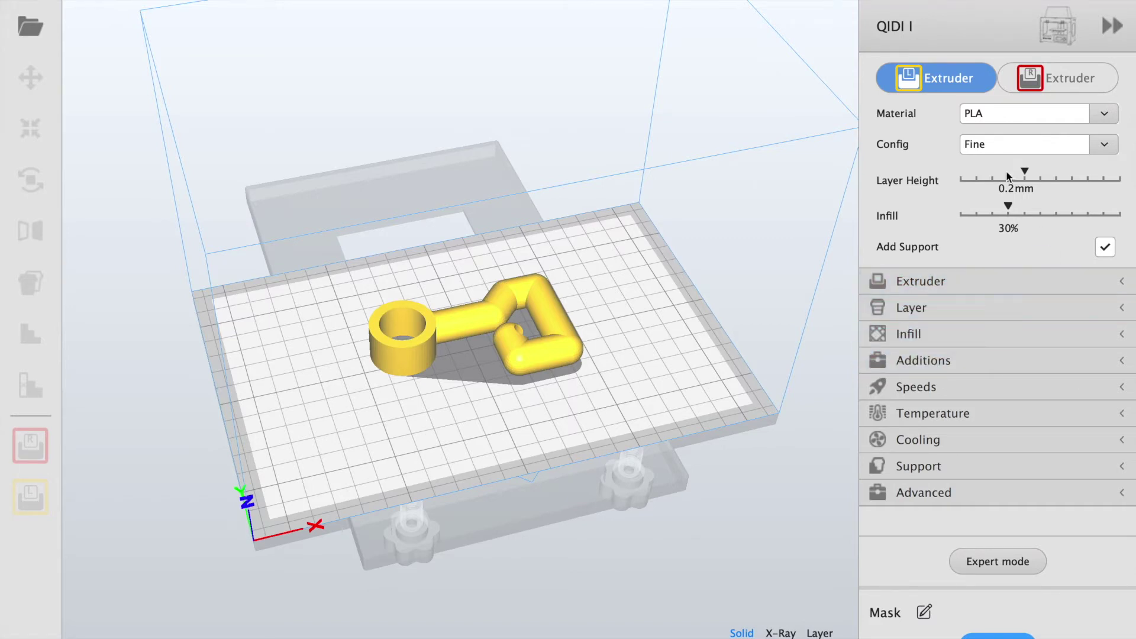
Review the extruder retraction/coasting settings and the layer settings
click(1121, 282)
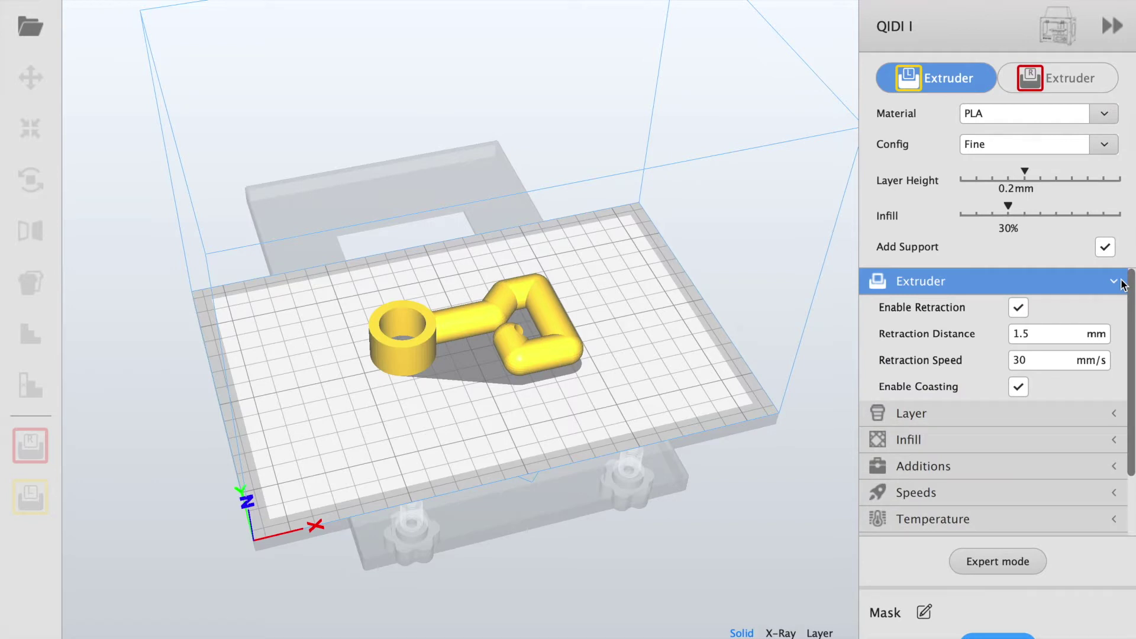
click(1121, 282)
click(1119, 308)
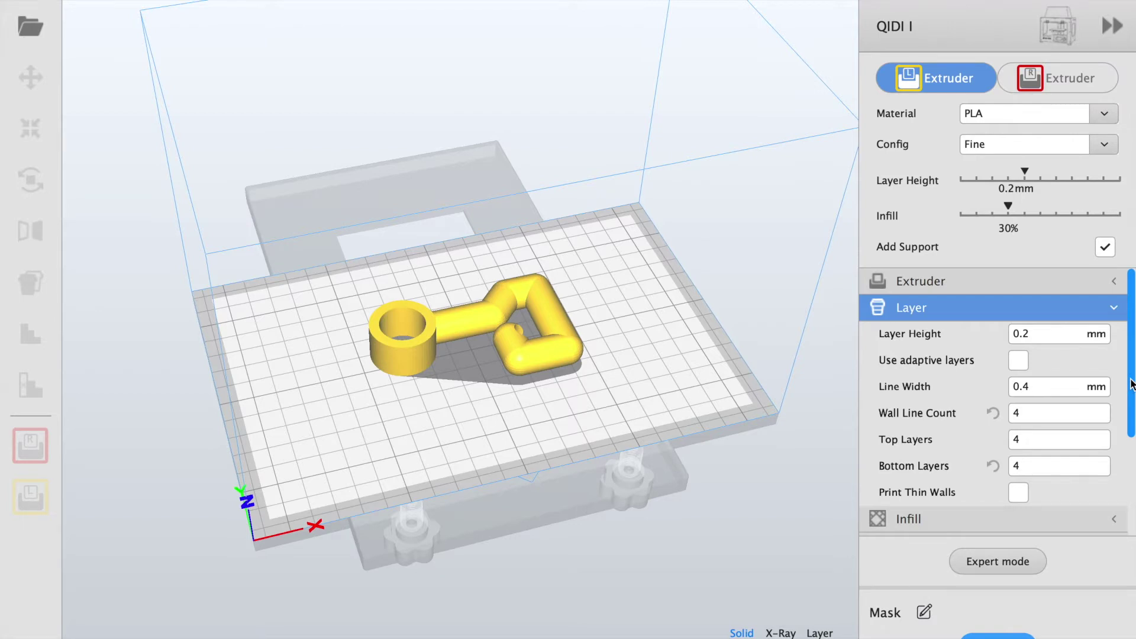
drag(1131, 383, 1131, 410)
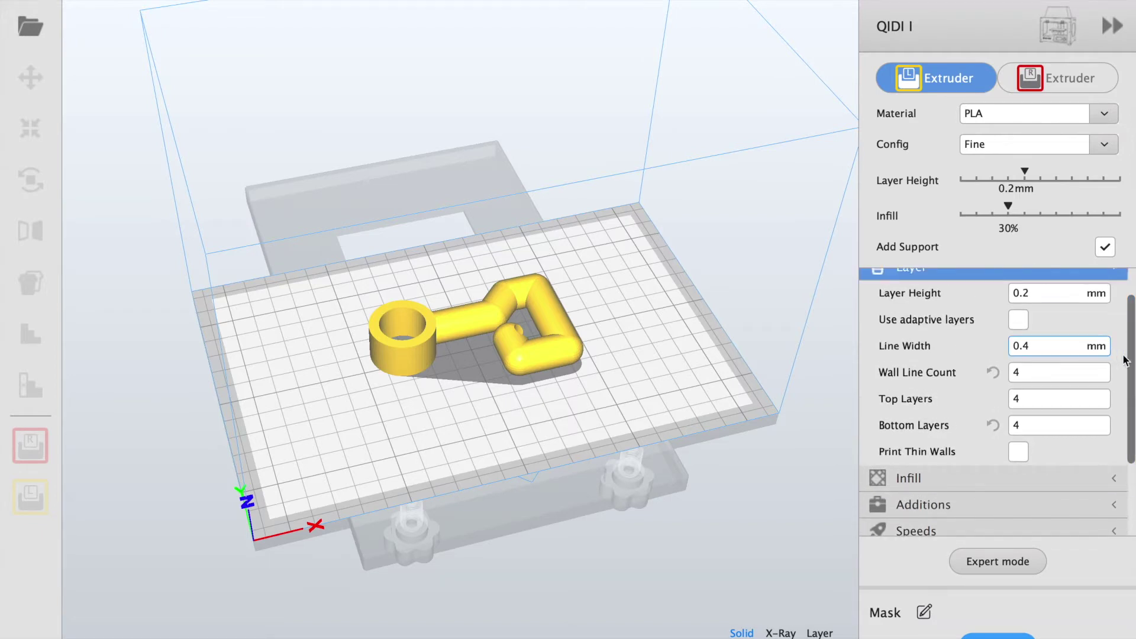
scroll(1094, 332, up, 1)
click(1113, 296)
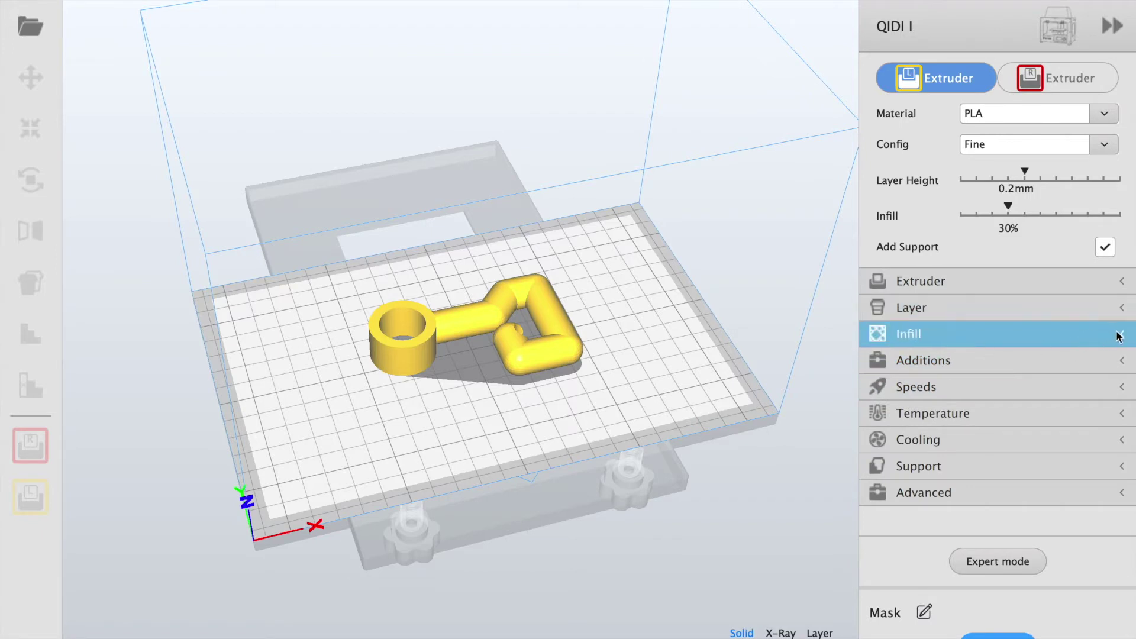
Show the infill settings: 30% Infill Density with the Octet pattern
click(1118, 335)
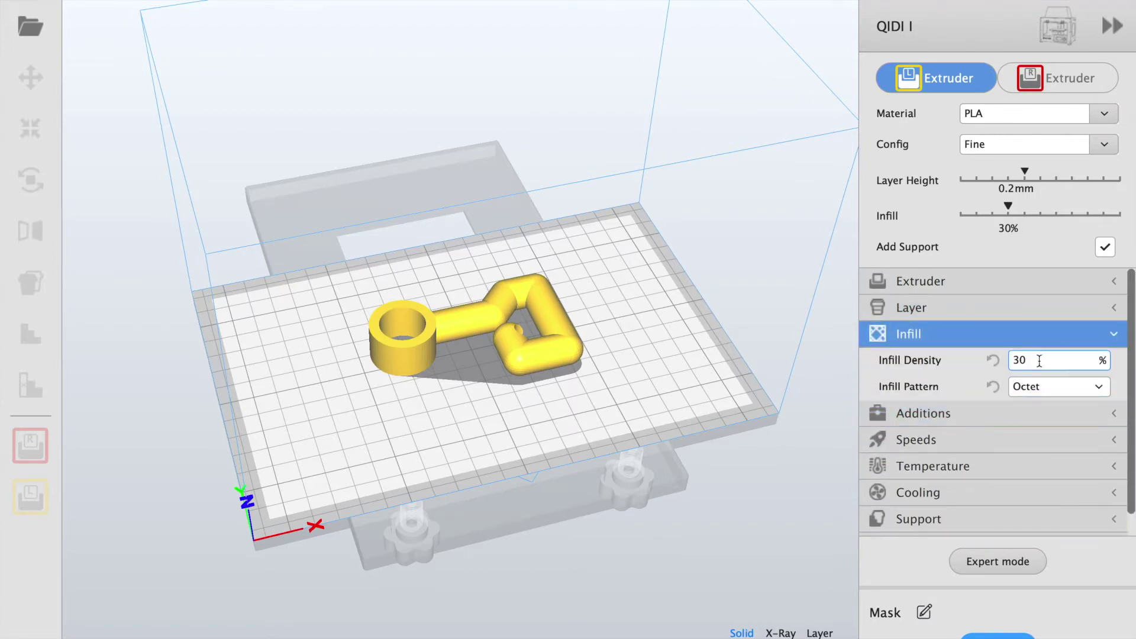
mouse_move(1039, 360)
right_drag(526, 348, 500, 351)
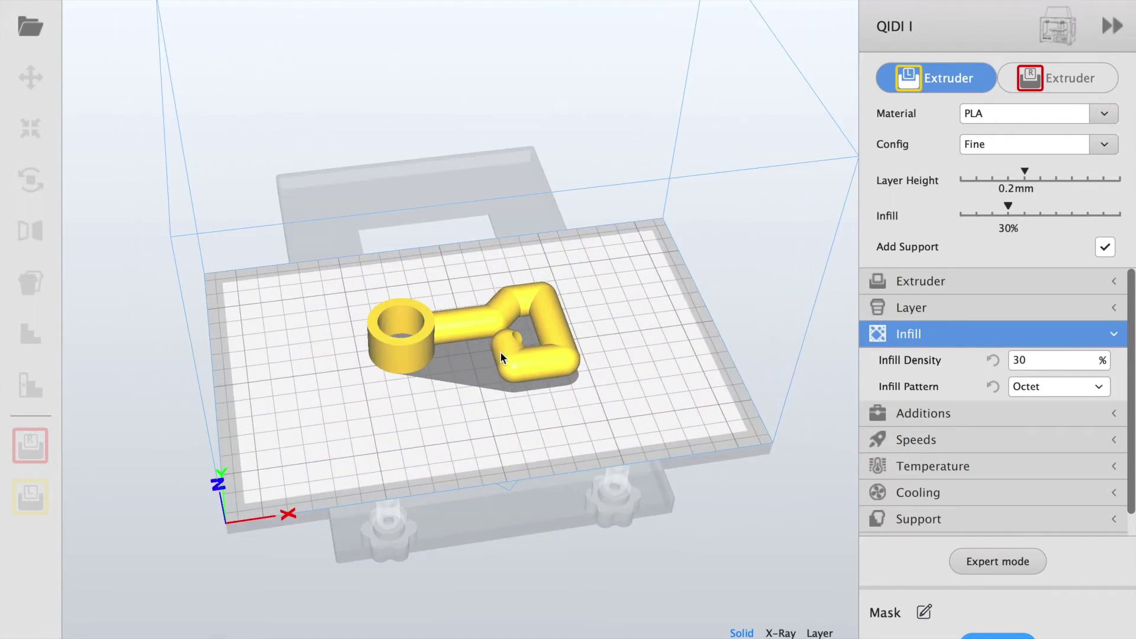
Collapse the Infill section, select the Mask model and tip it 90° upright
click(1113, 334)
click(416, 344)
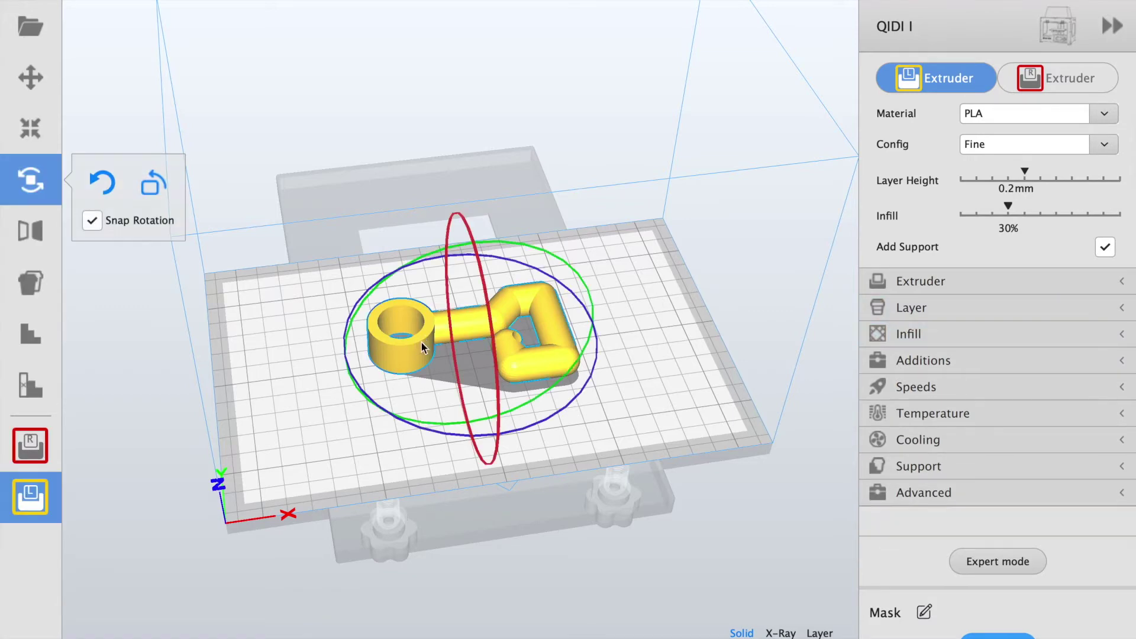
right_drag(350, 402, 373, 355)
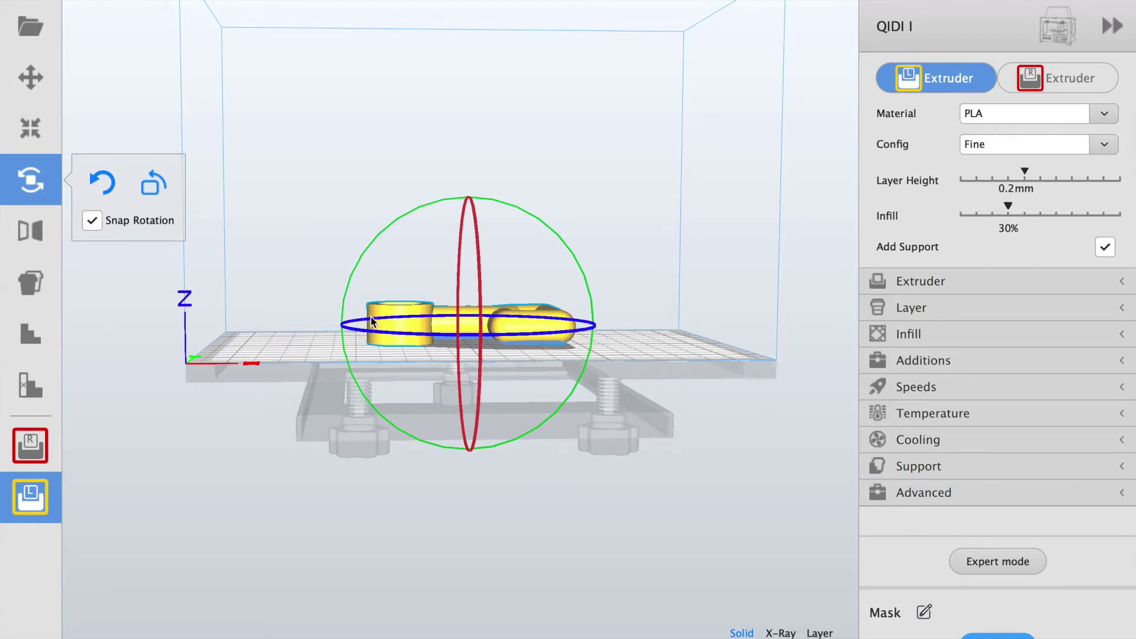
right_drag(447, 318, 520, 376)
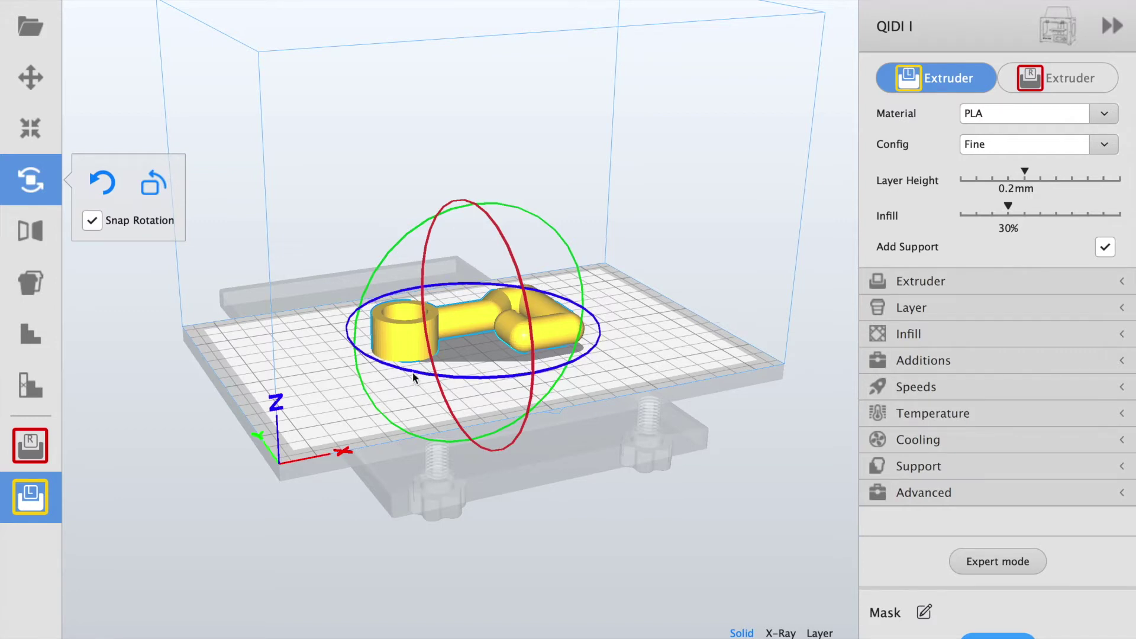
drag(380, 271, 591, 185)
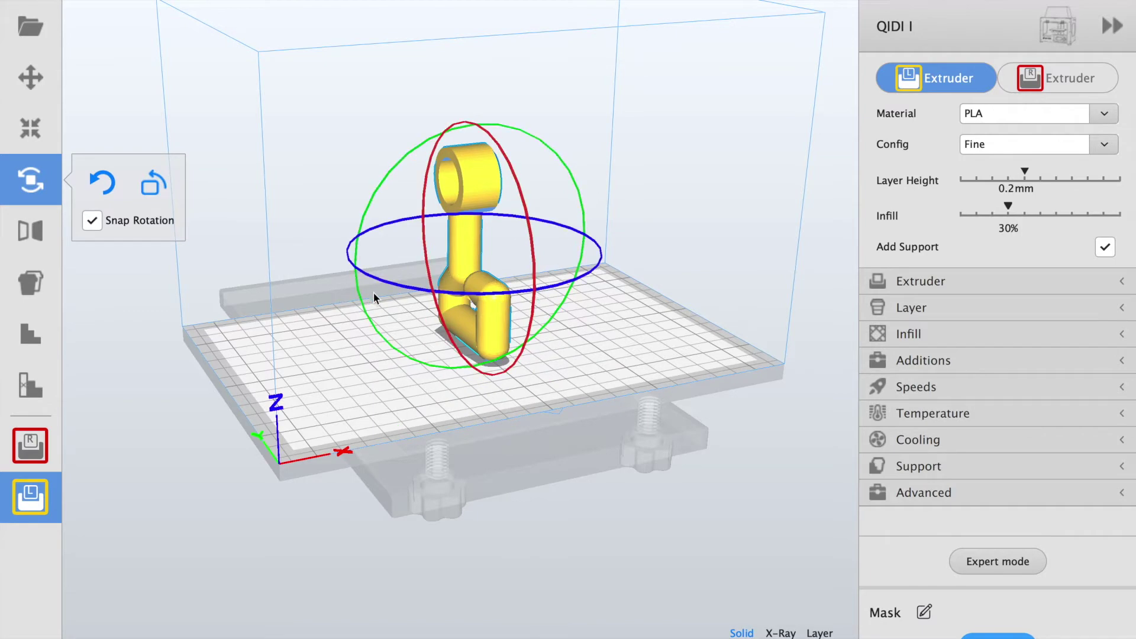
Orbit around the upright Mask model to inspect it from front and elevated angles
right_drag(436, 322, 667, 284)
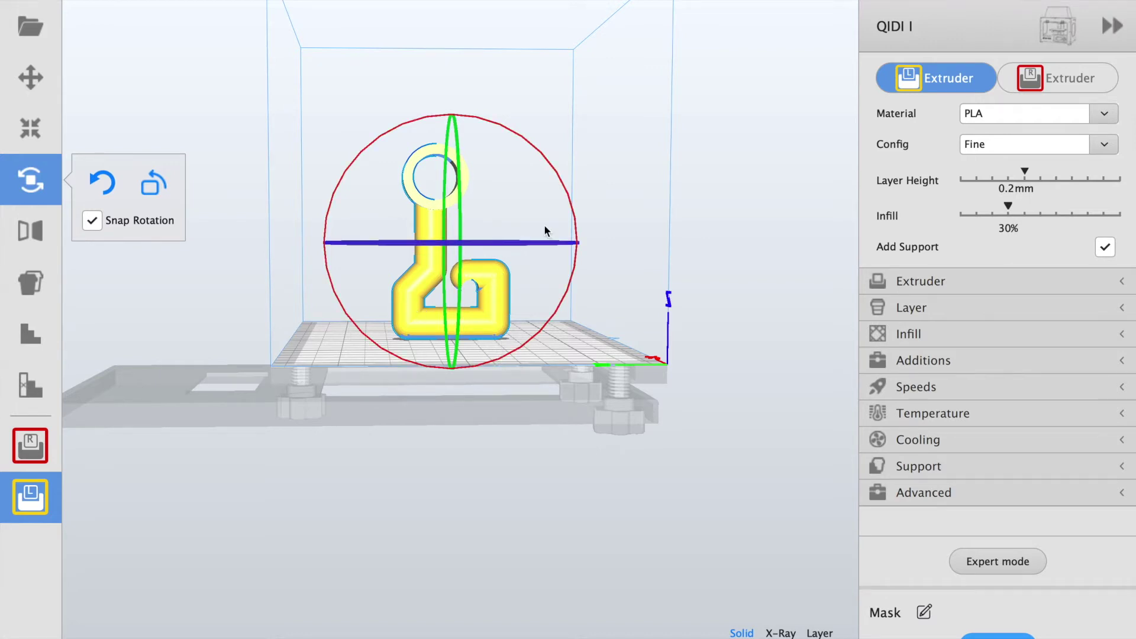
right_drag(551, 230, 444, 343)
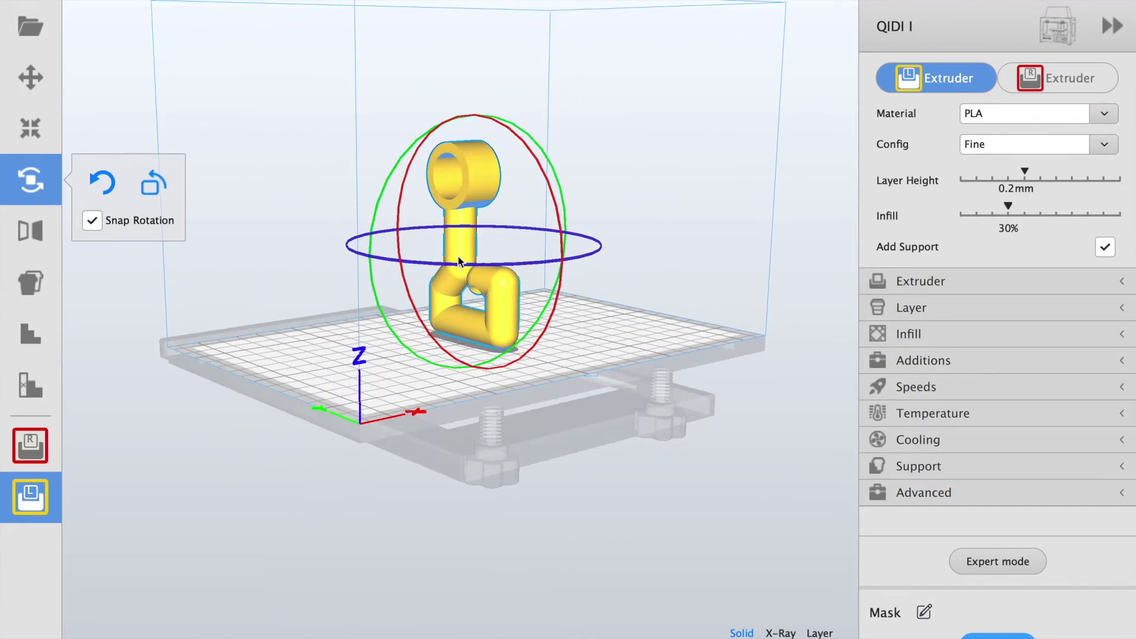
right_drag(489, 190, 460, 188)
right_drag(439, 293, 548, 279)
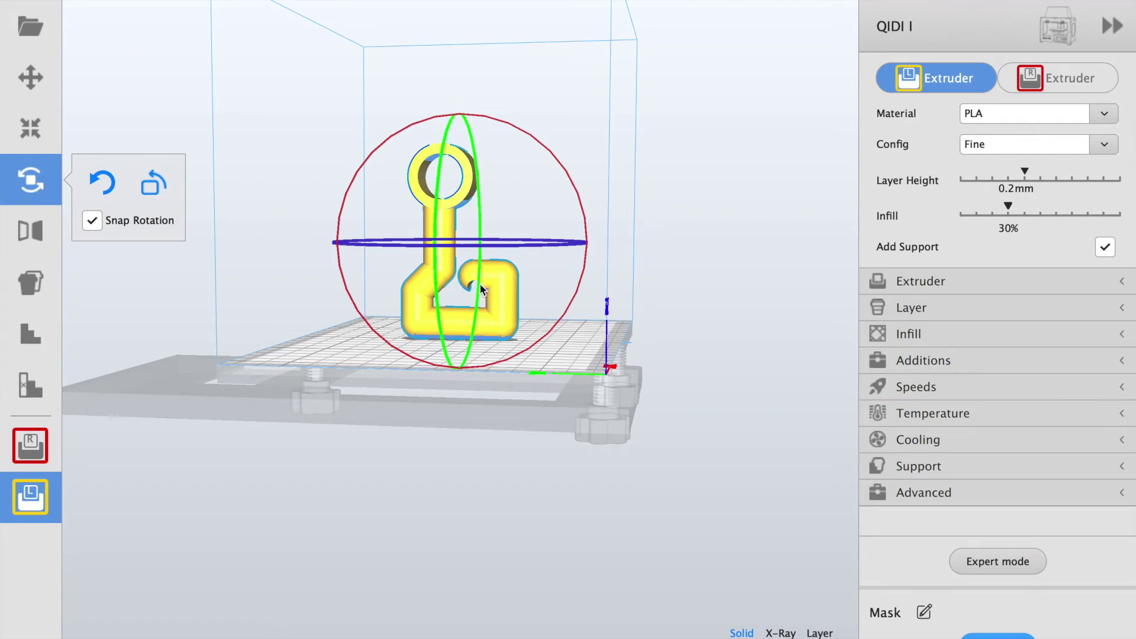
right_drag(621, 284, 446, 337)
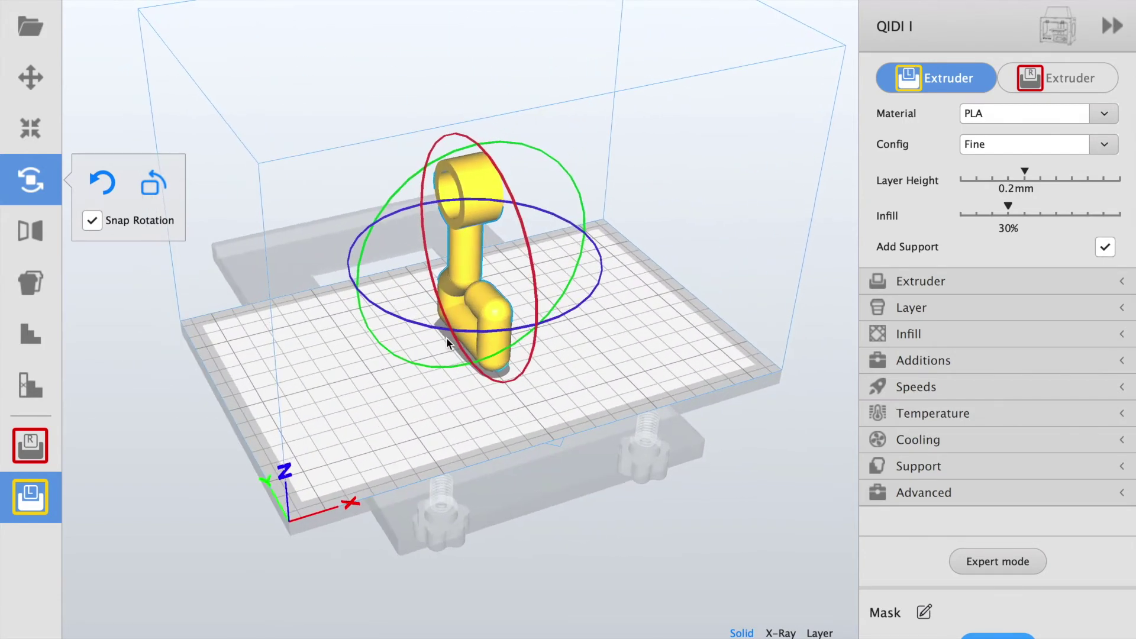
drag(378, 314, 566, 282)
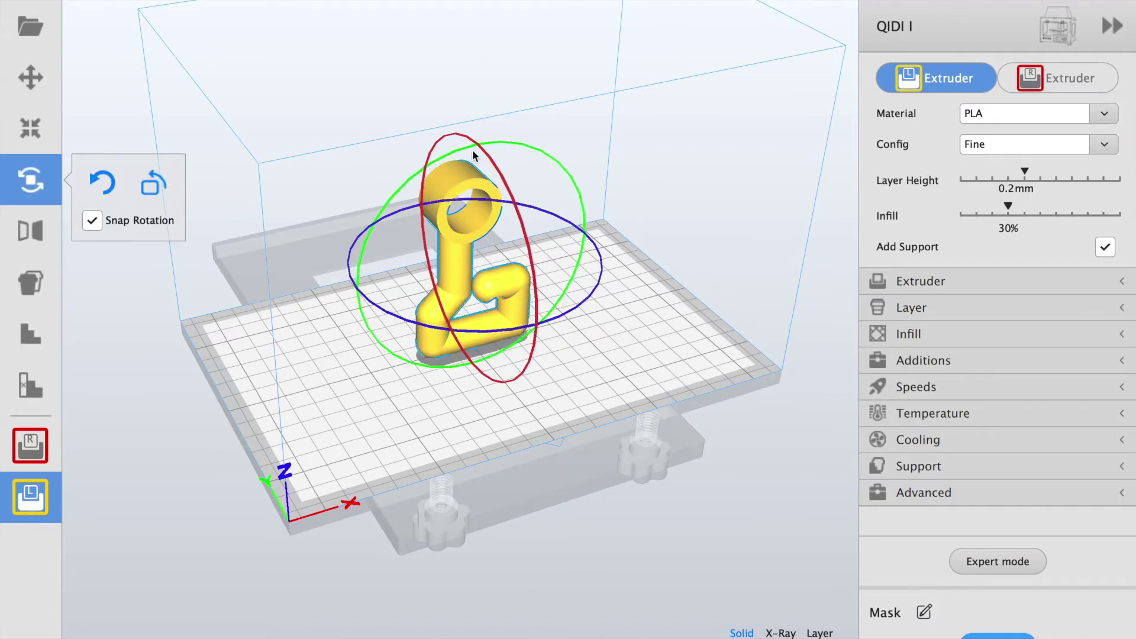
drag(461, 148, 328, 360)
right_drag(395, 351, 242, 297)
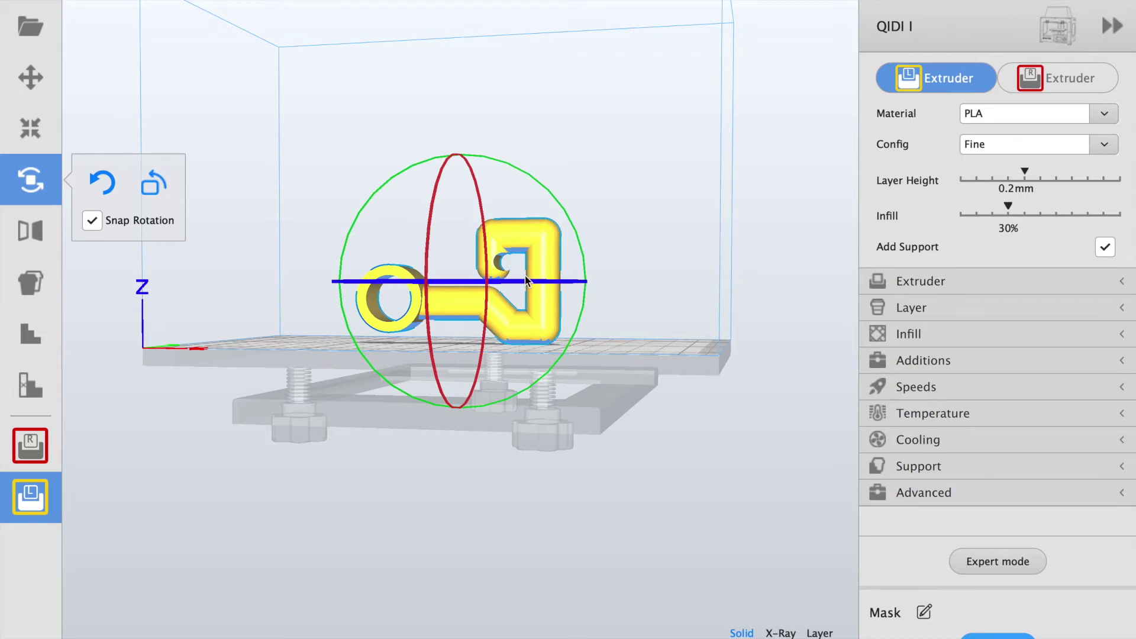
right_drag(507, 296, 557, 295)
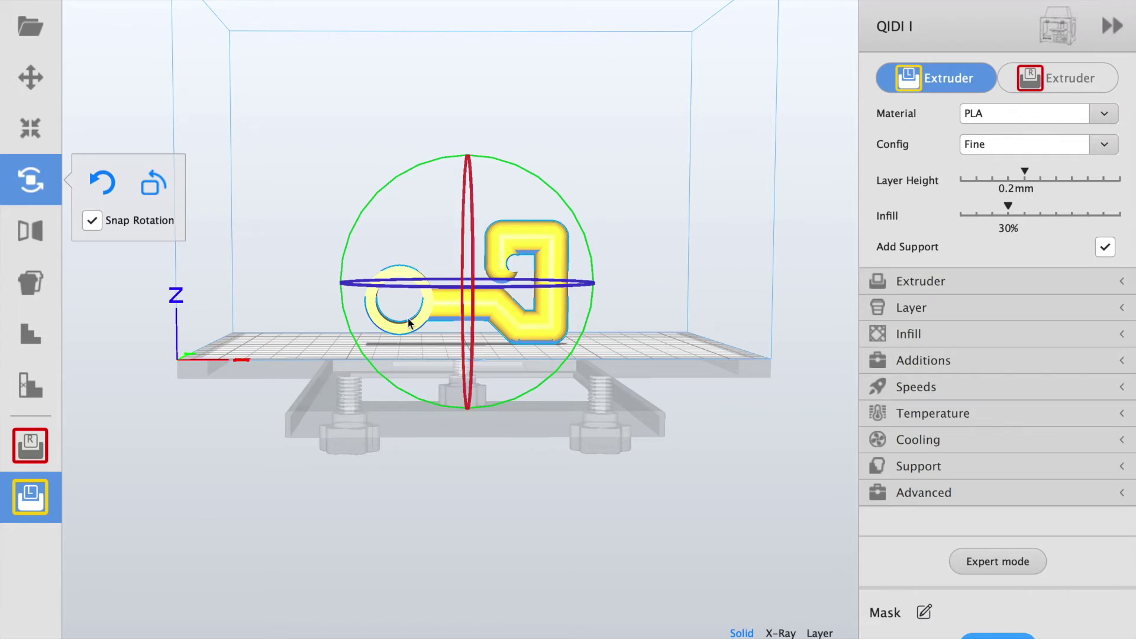
right_drag(409, 323, 463, 344)
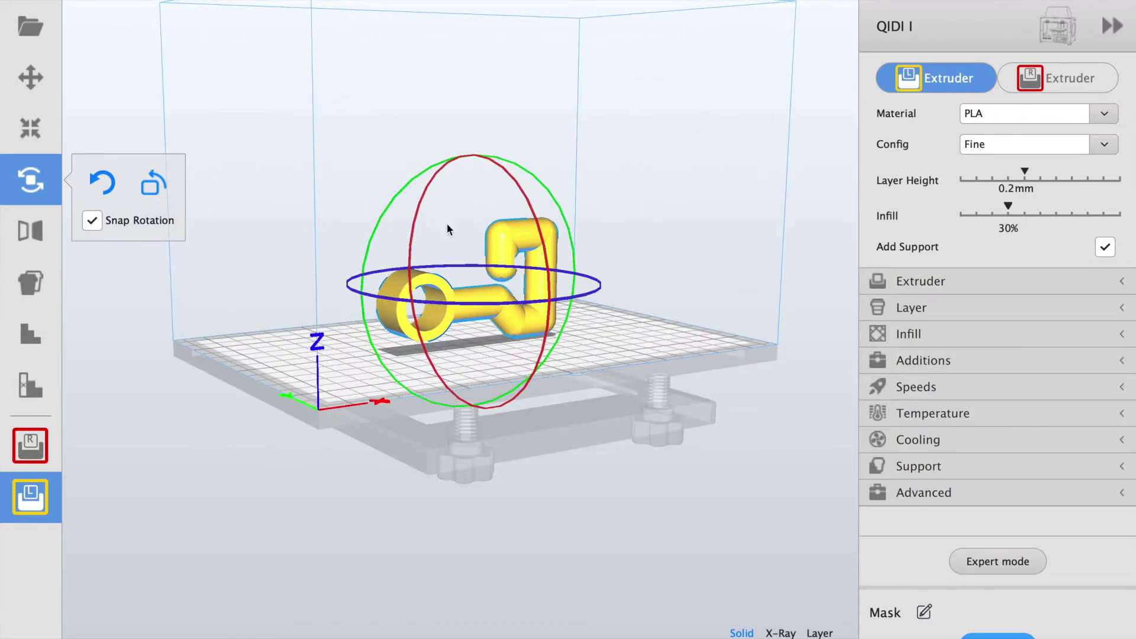
Rotate the key with the red ring until it lies flat, ring end left, hook end right
right_drag(446, 222, 583, 217)
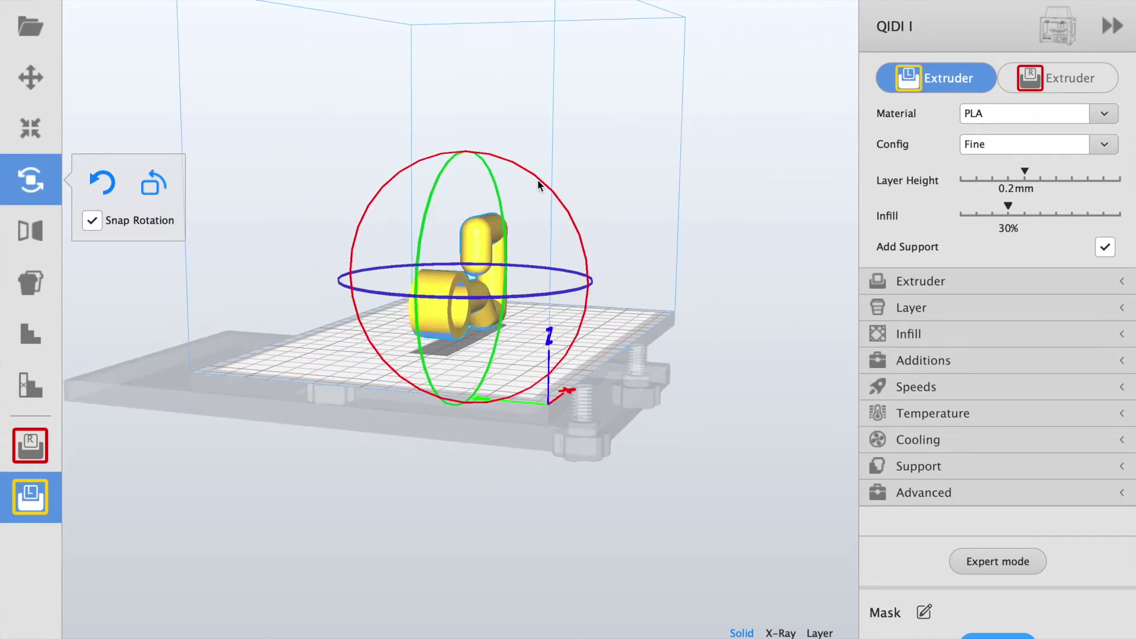
drag(541, 185, 310, 246)
right_drag(637, 278, 427, 274)
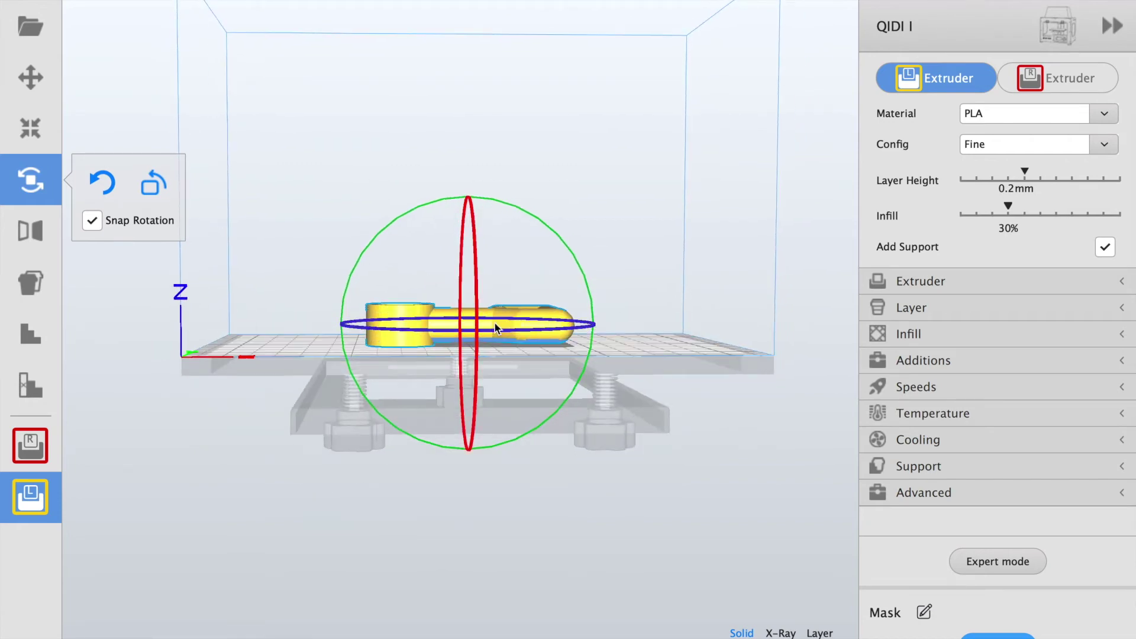
right_drag(495, 323, 322, 338)
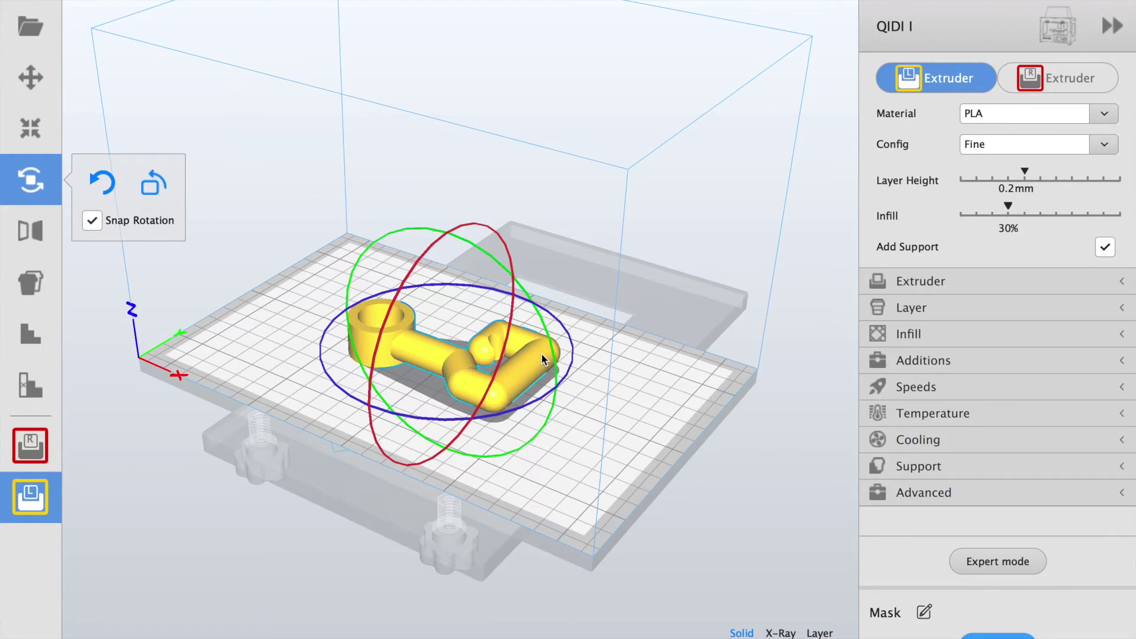
right_drag(540, 352, 581, 350)
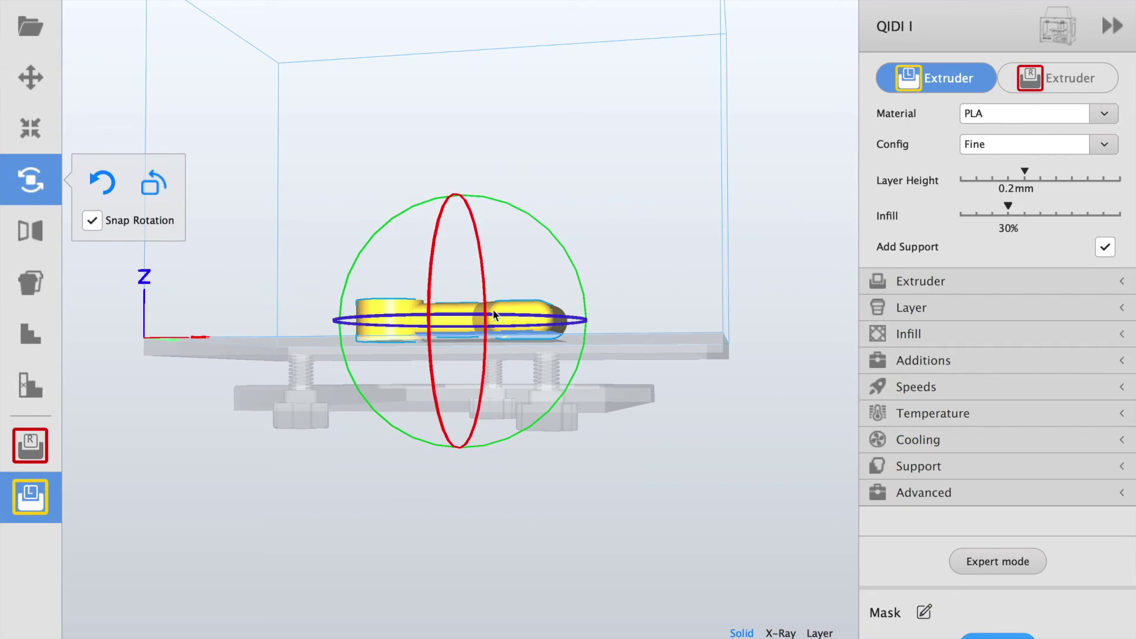
right_drag(560, 318, 532, 325)
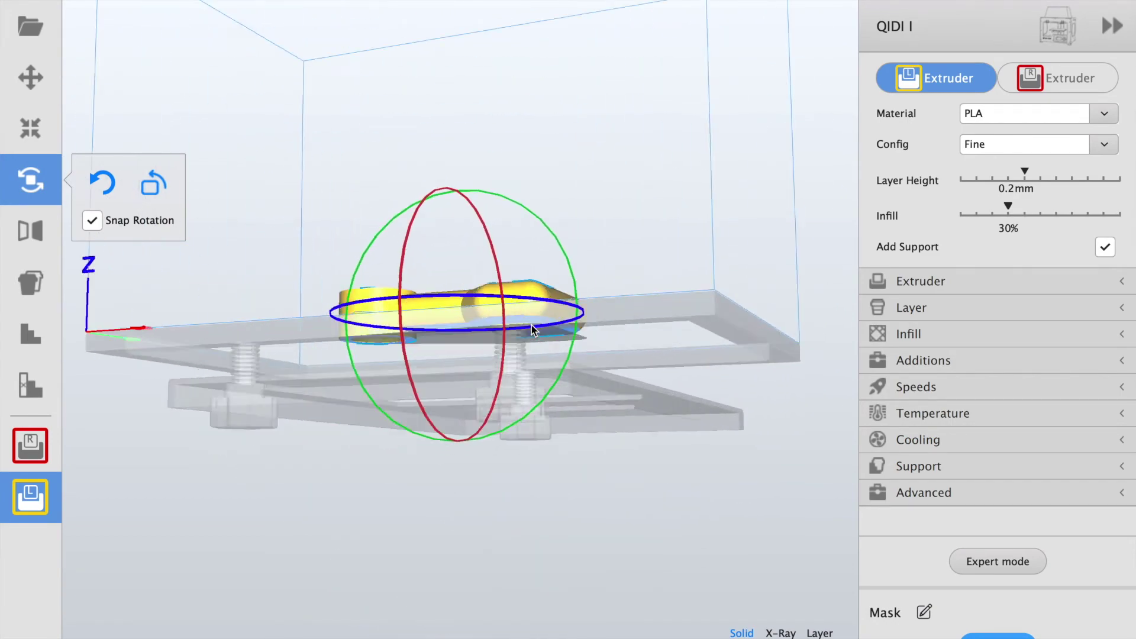
scroll(531, 325, up, 3)
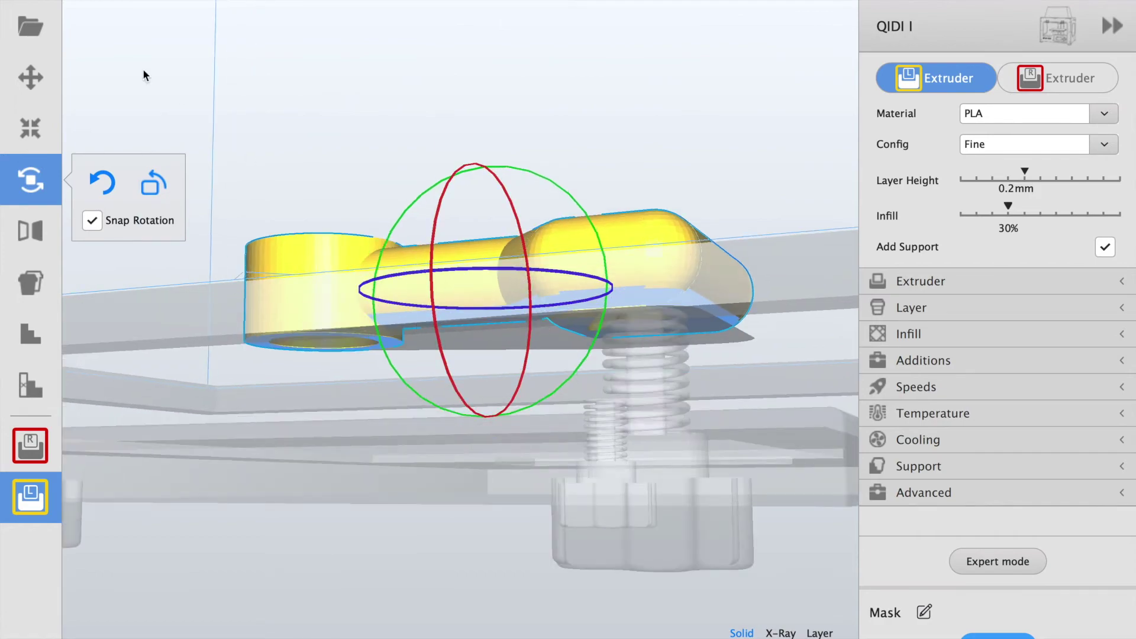
Deselect the key and switch to the Layer preview with the material colour scheme
click(341, 193)
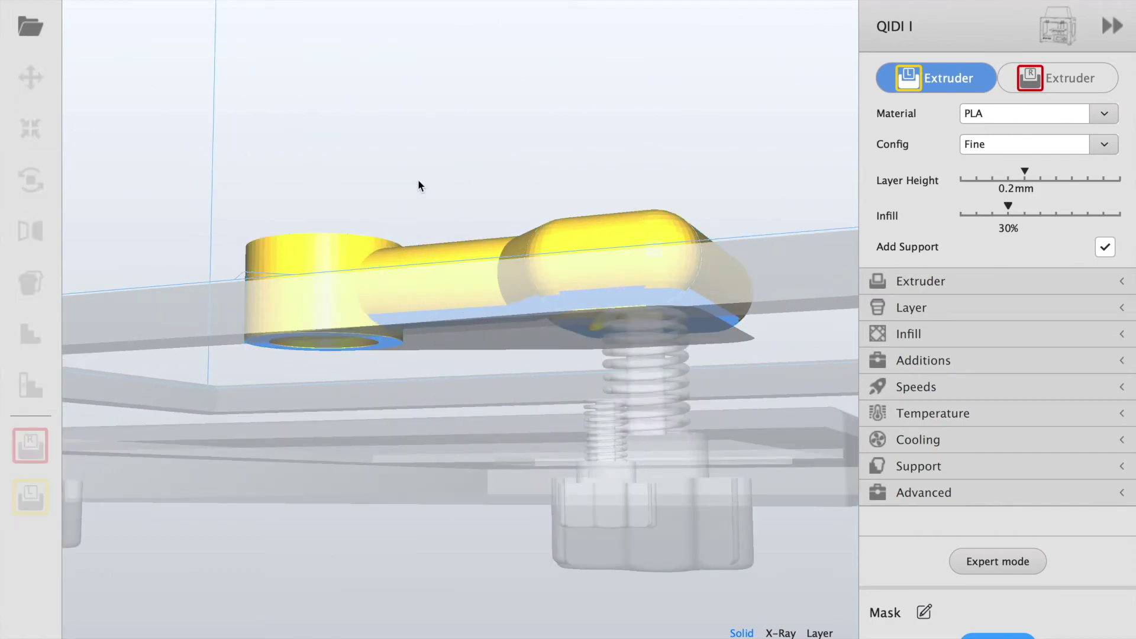
right_drag(418, 181, 363, 224)
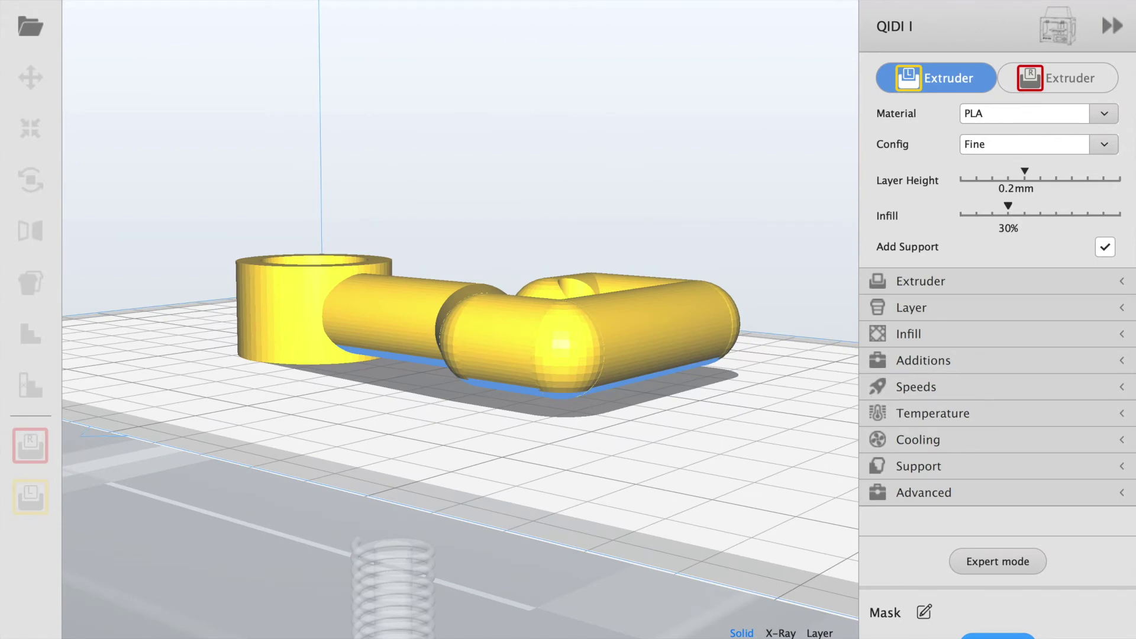
click(819, 632)
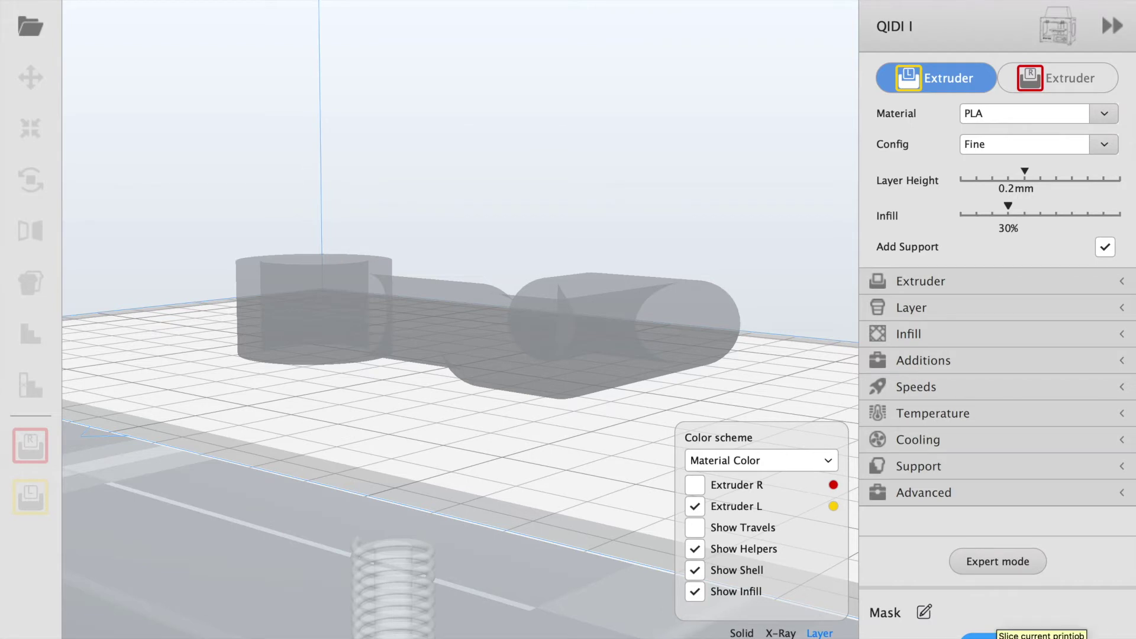
Slice the Mask model into 90 layers of red toolpaths with supports and brim
click(996, 634)
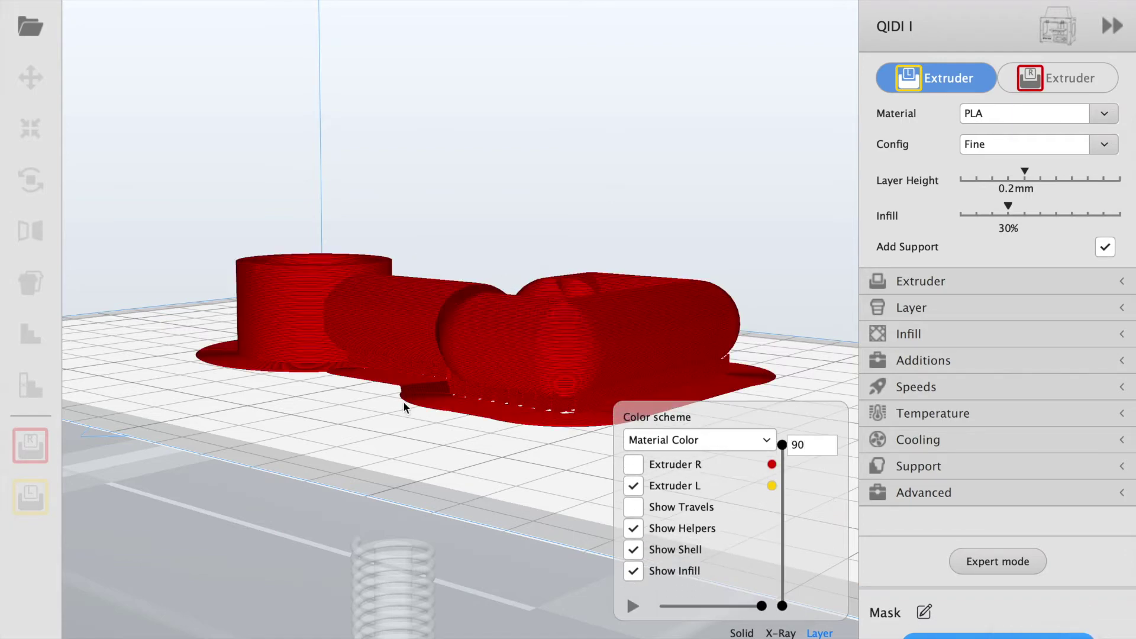
scroll(404, 407, up, 5)
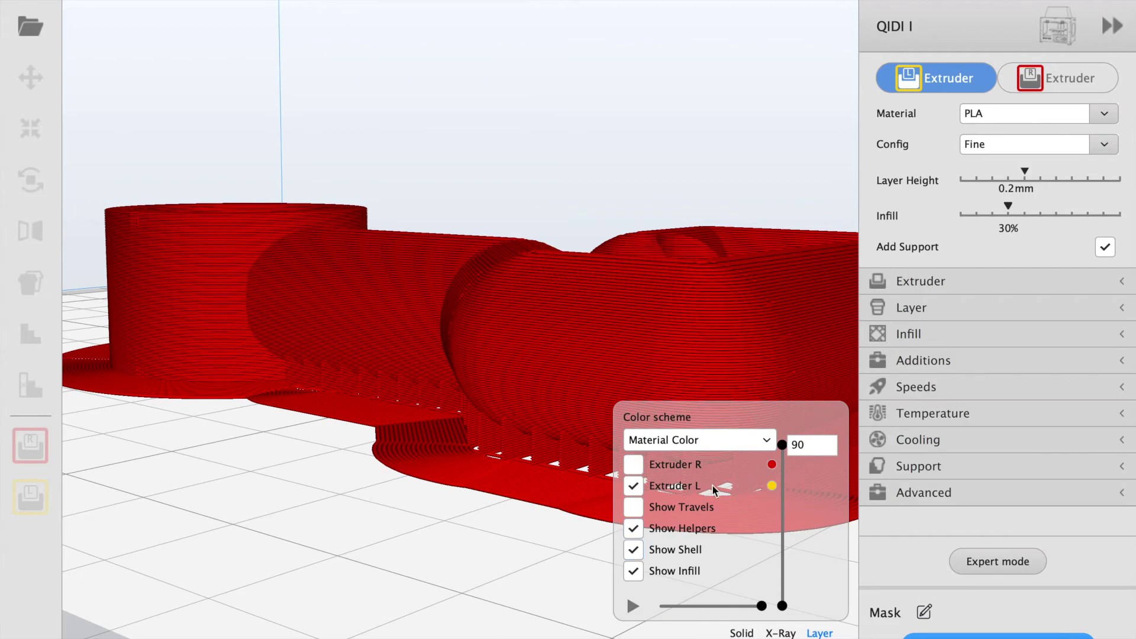
right_drag(413, 364, 251, 425)
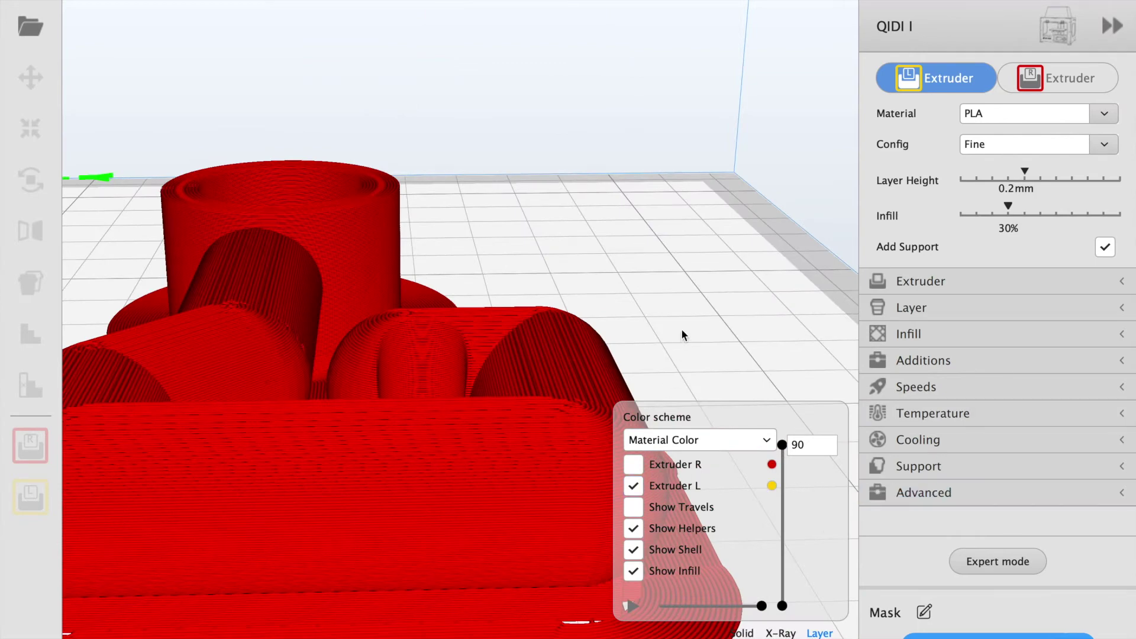
right_drag(680, 328, 577, 350)
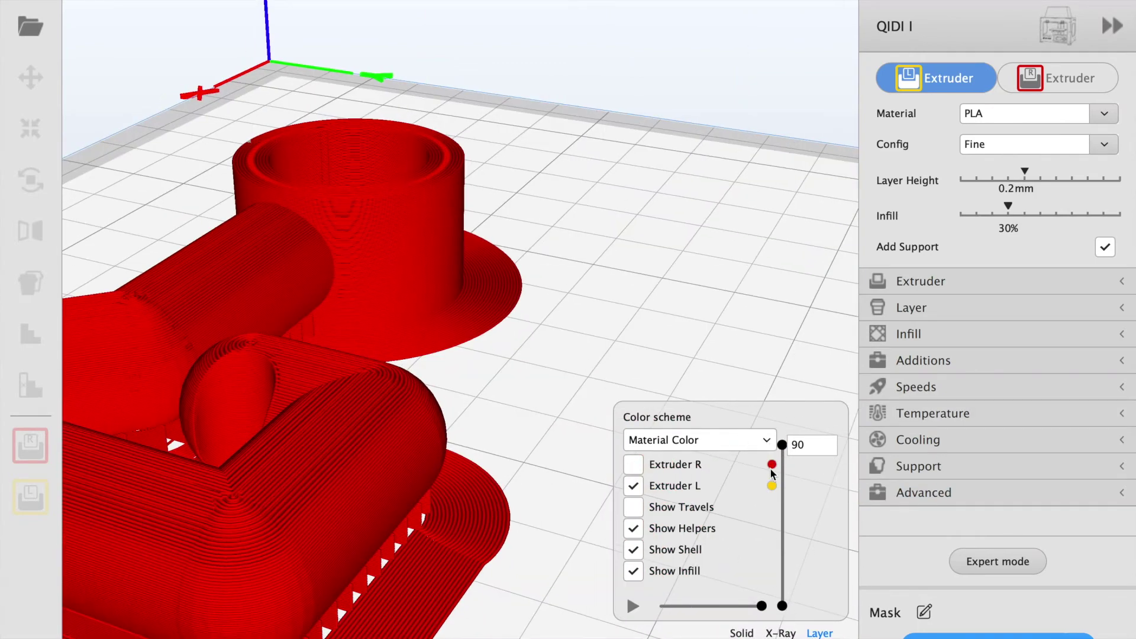
right_drag(595, 349, 619, 336)
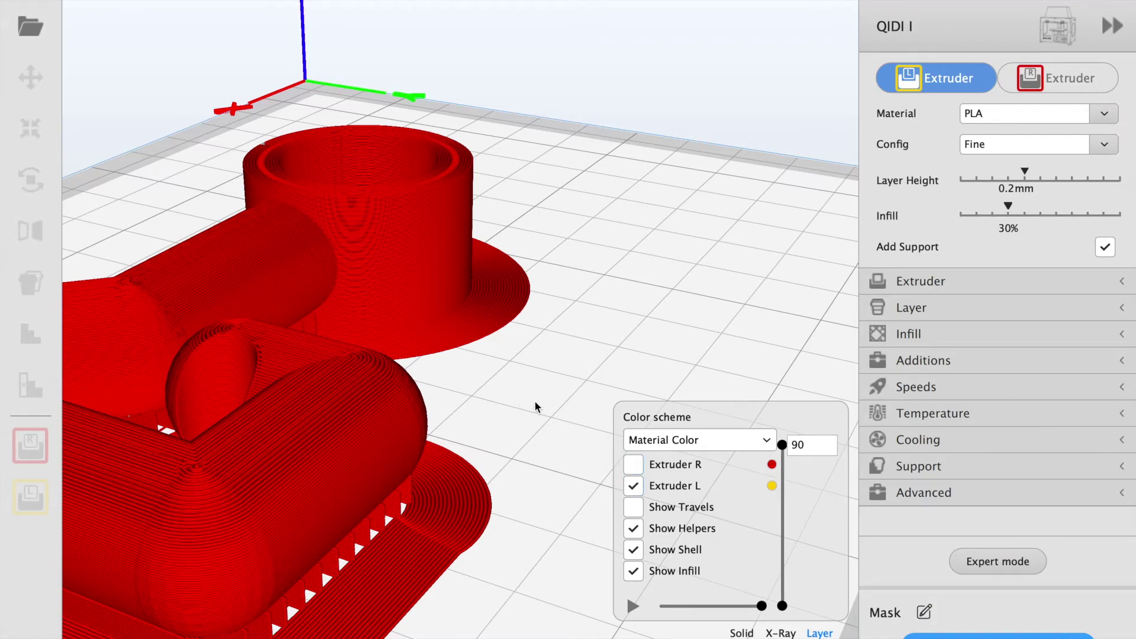
right_drag(557, 353, 407, 336)
Zoom and orbit the layer preview to inspect the rounded end, brim and support pillars
scroll(407, 336, down, 2)
scroll(406, 337, up, 8)
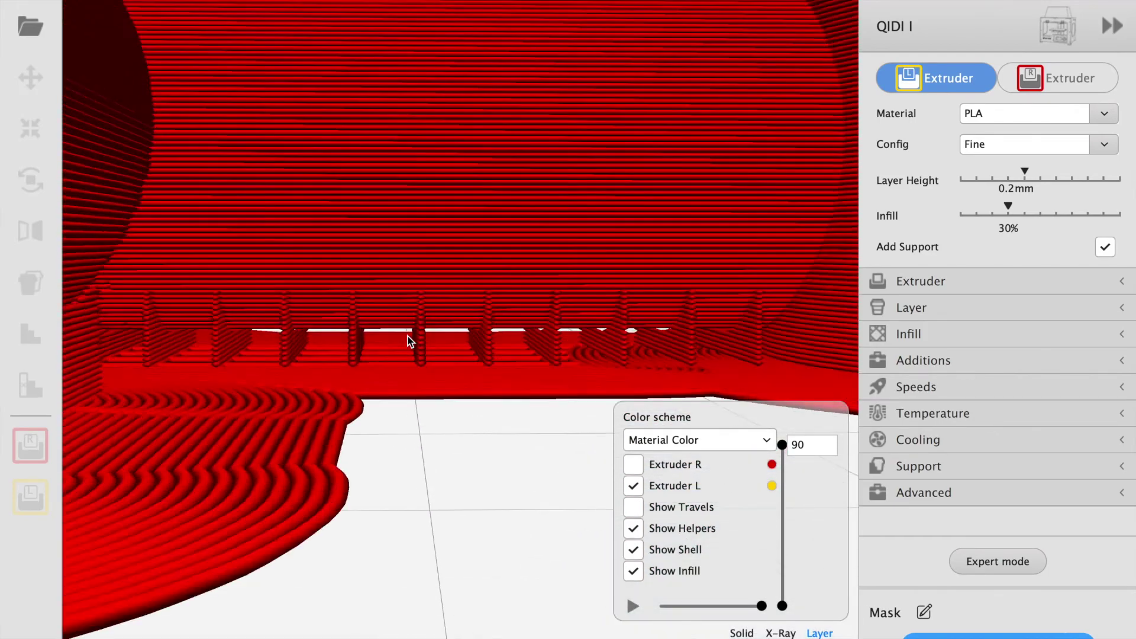
scroll(454, 335, down, 3)
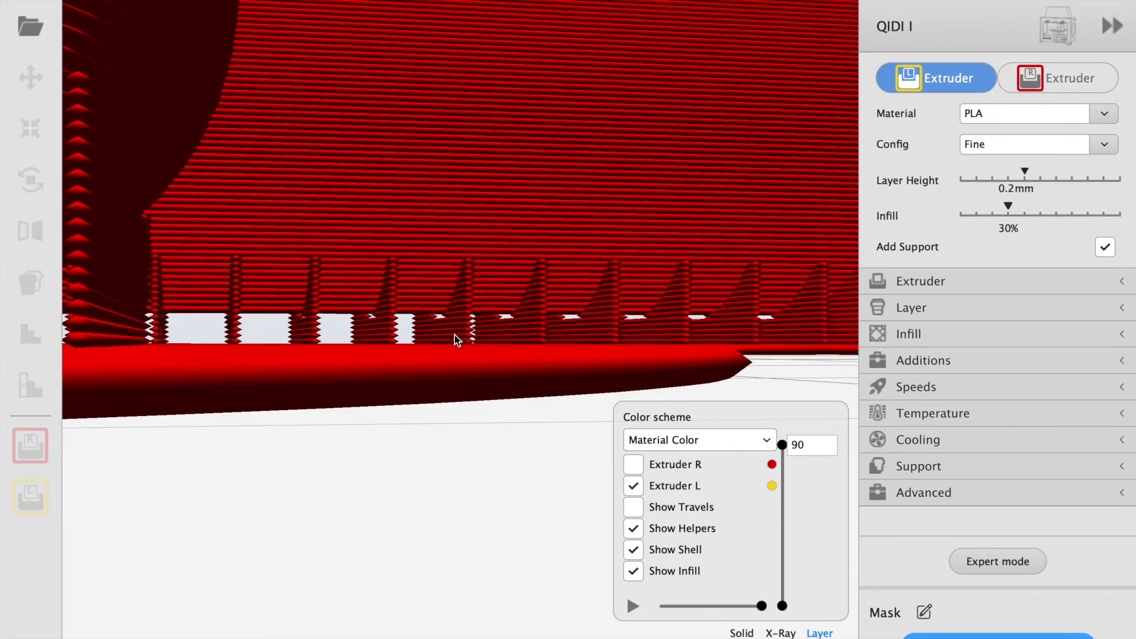
scroll(455, 336, up, 5)
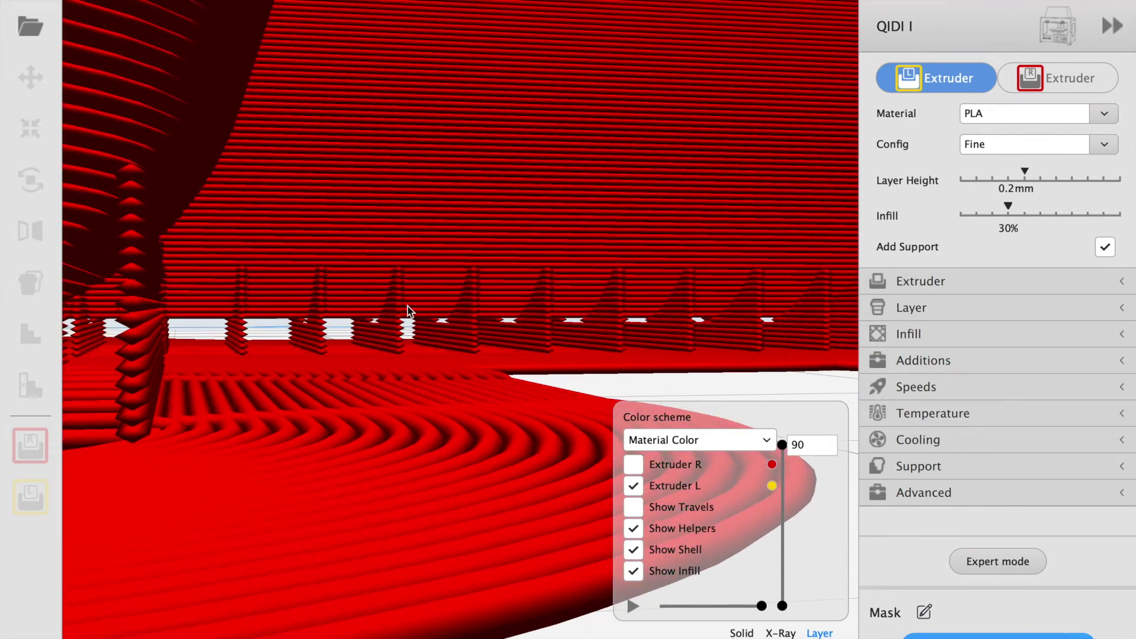
scroll(487, 384, down, 4)
scroll(366, 378, up, 3)
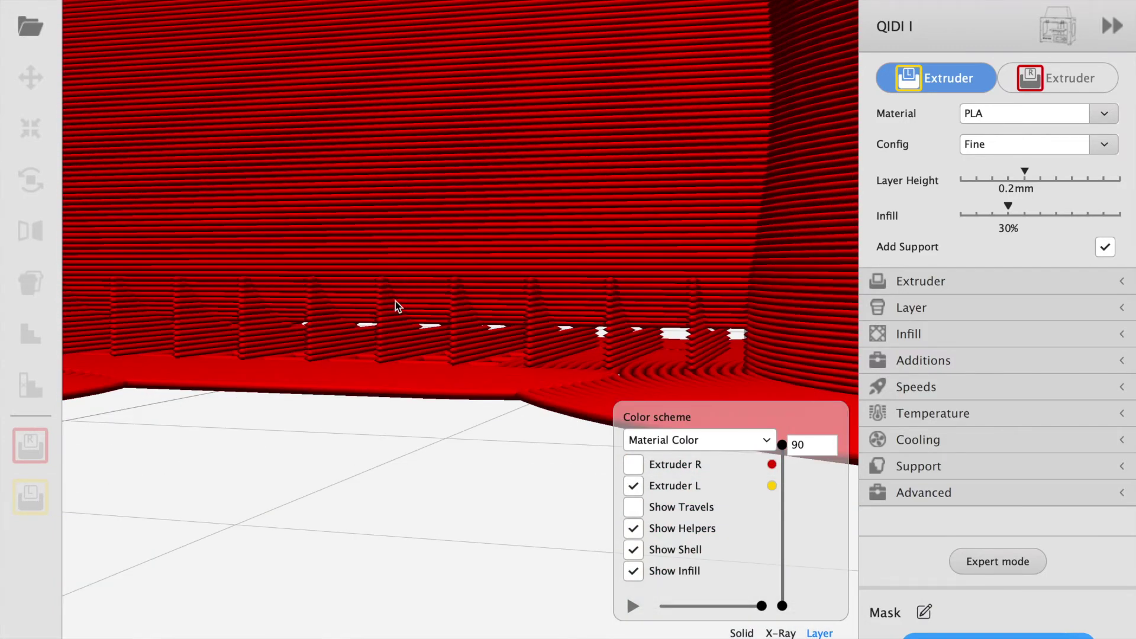
scroll(502, 364, up, 5)
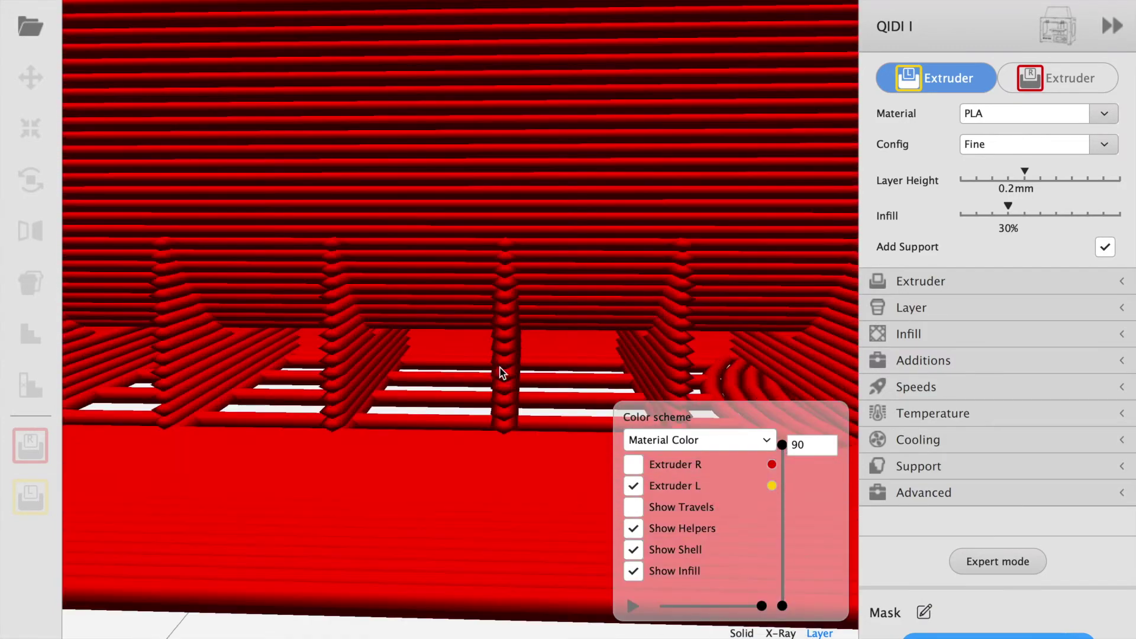
scroll(500, 369, down, 5)
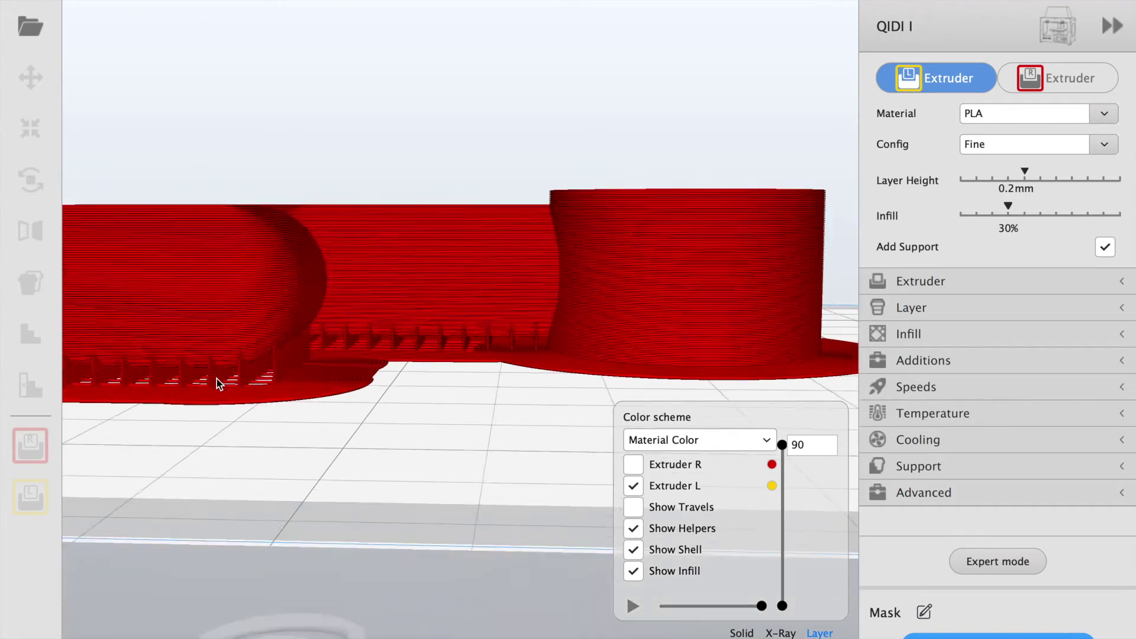
scroll(220, 385, up, 2)
right_drag(217, 386, 448, 364)
scroll(385, 412, up, 3)
scroll(385, 412, up, 2)
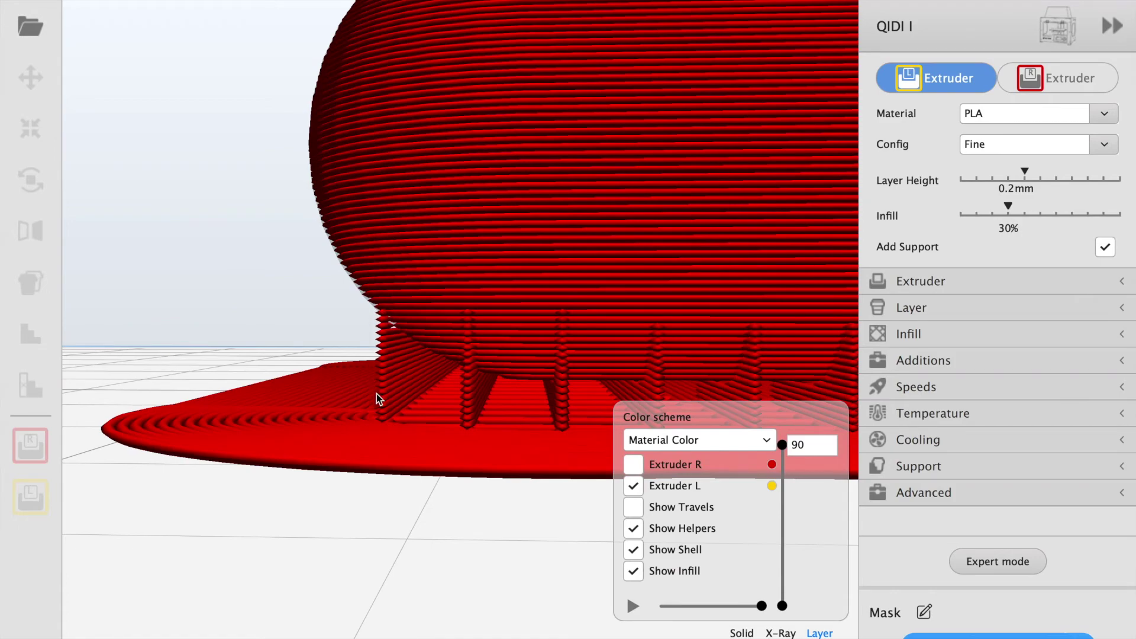
right_drag(363, 390, 395, 361)
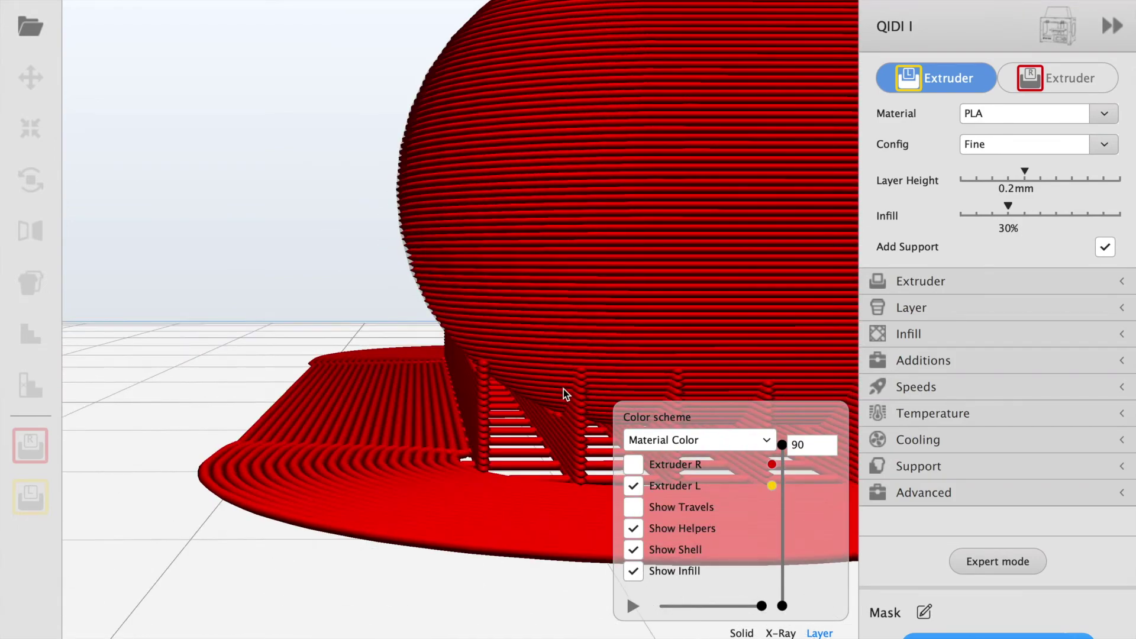
right_drag(563, 389, 599, 335)
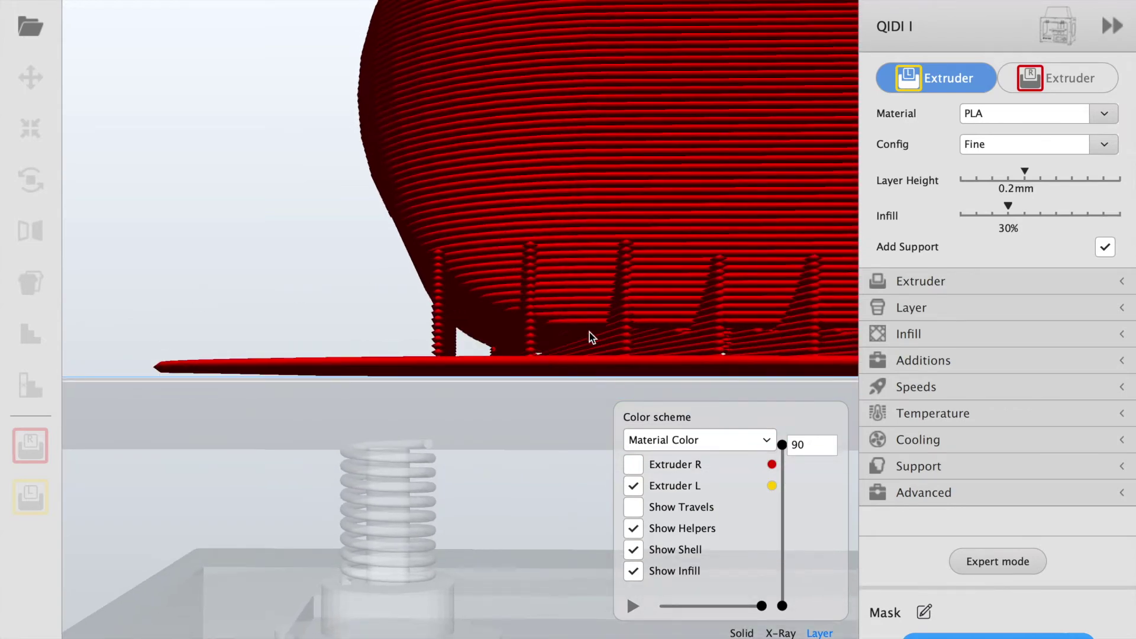
right_click(589, 332)
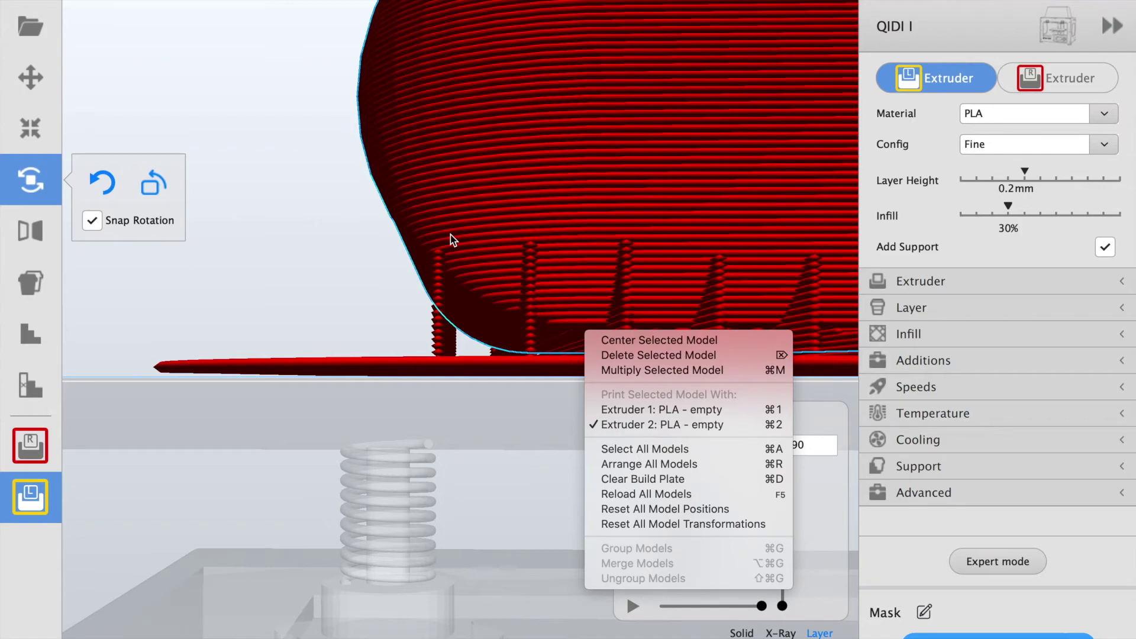
click(417, 275)
right_drag(390, 292, 350, 450)
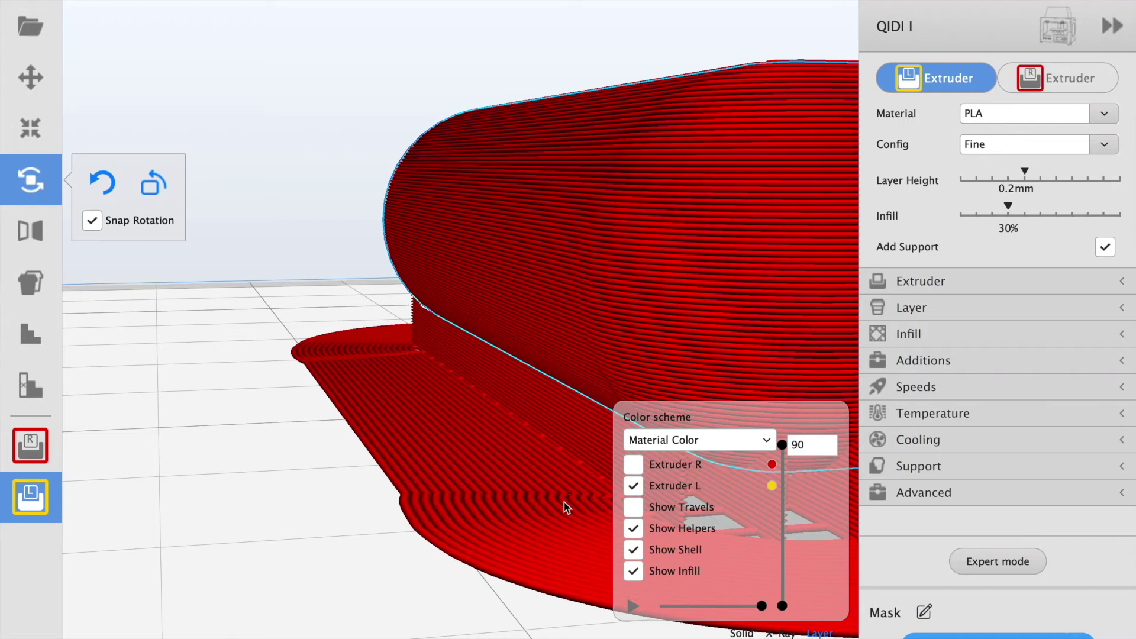
scroll(545, 429, up, 5)
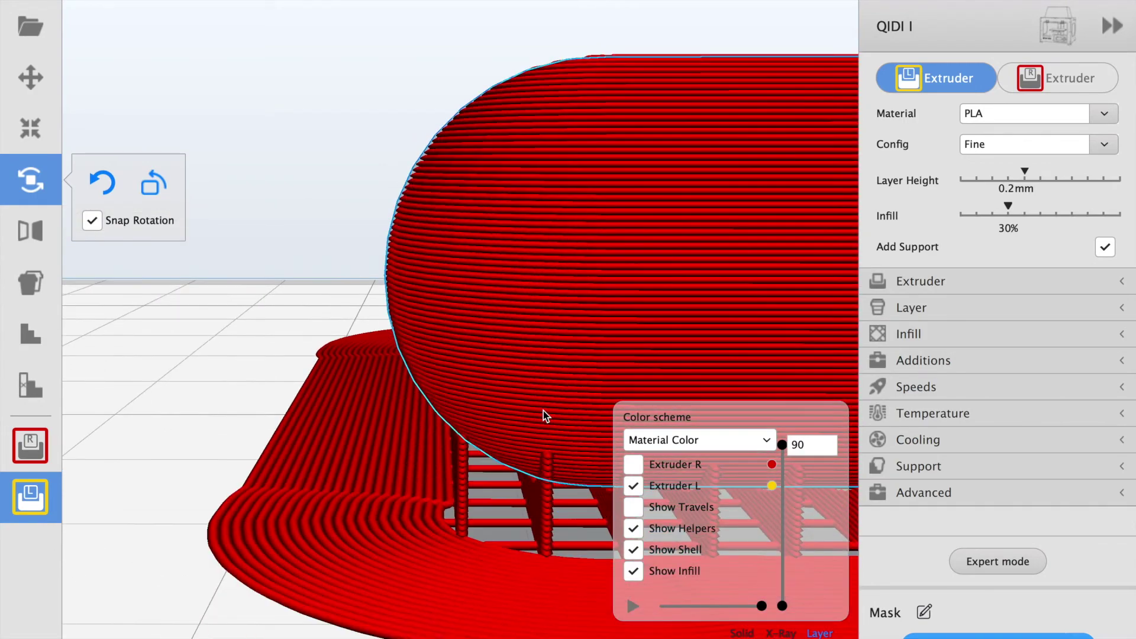
scroll(365, 410, down, 2)
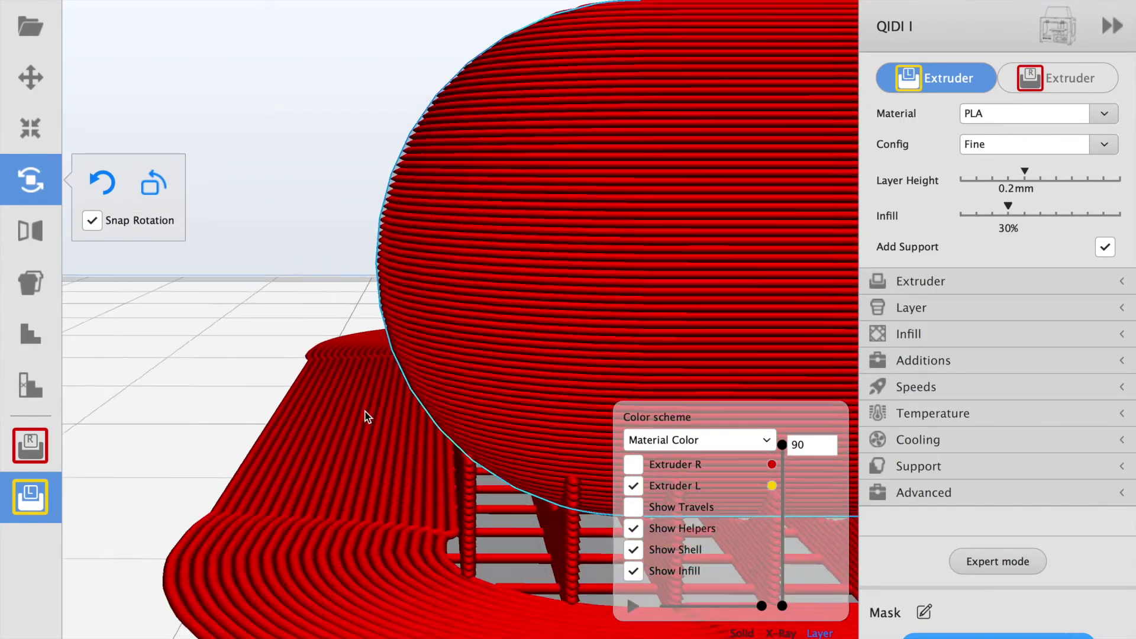
scroll(364, 411, down, 2)
right_drag(363, 413, 226, 395)
scroll(313, 395, up, 5)
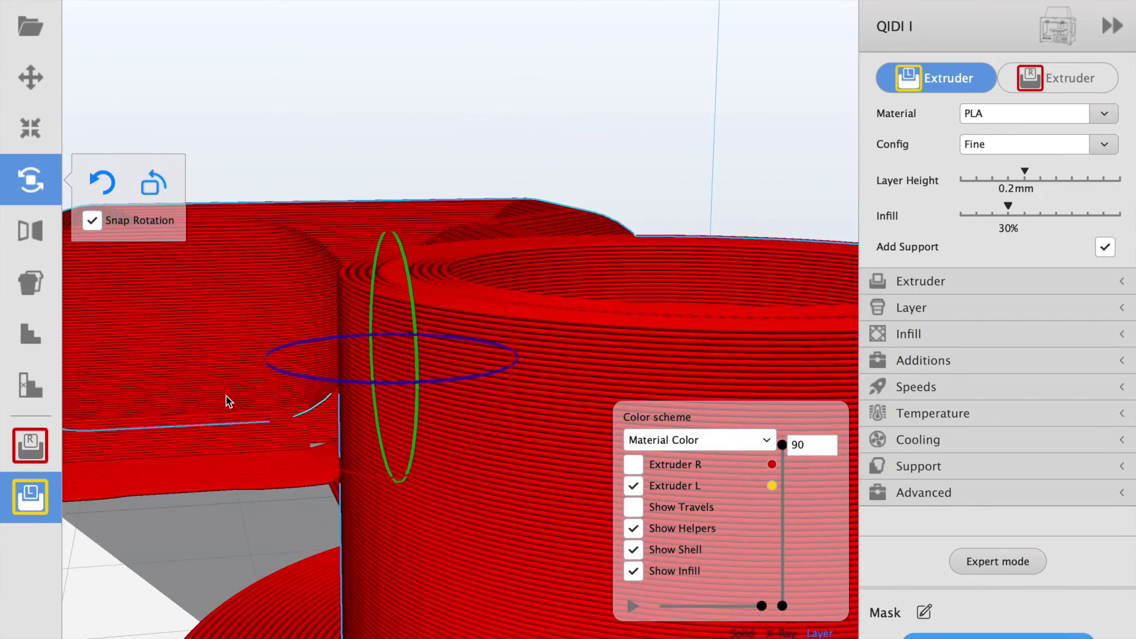
scroll(226, 396, down, 5)
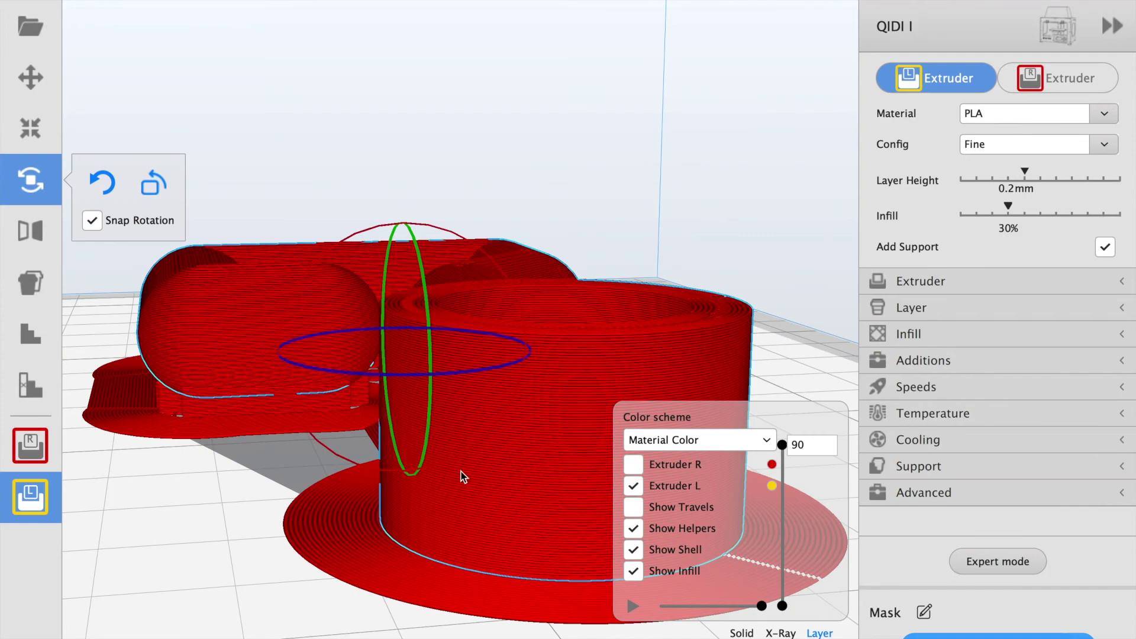
right_drag(390, 471, 700, 438)
scroll(532, 417, up, 4)
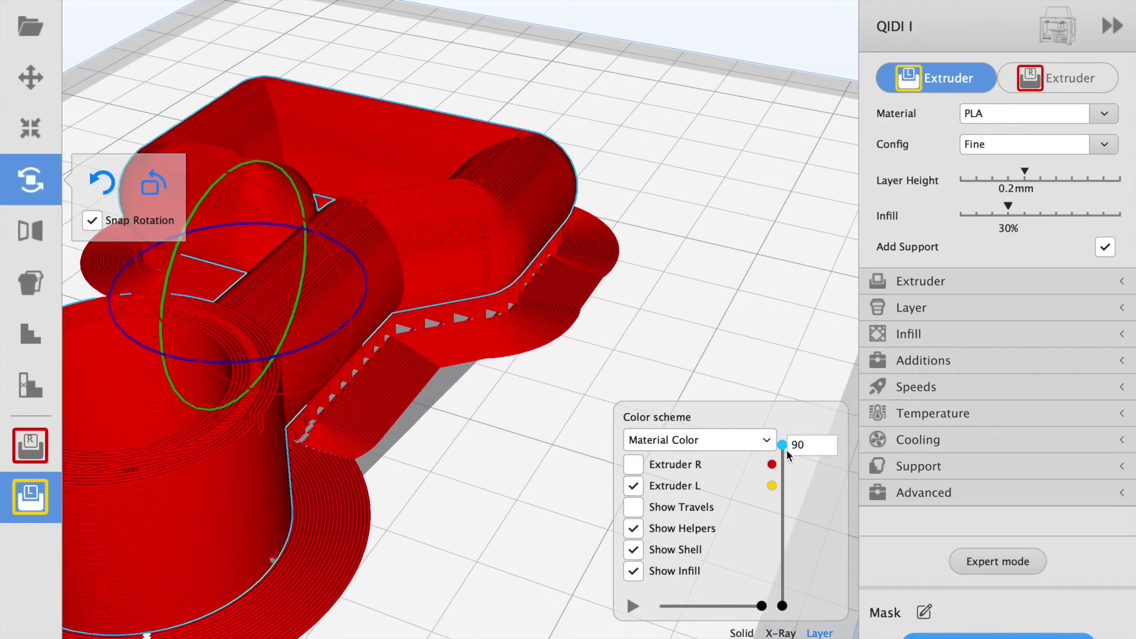
Scrub the layer preview down to layer 1, back up to layer 77, then return to solid view
drag(786, 451, 777, 604)
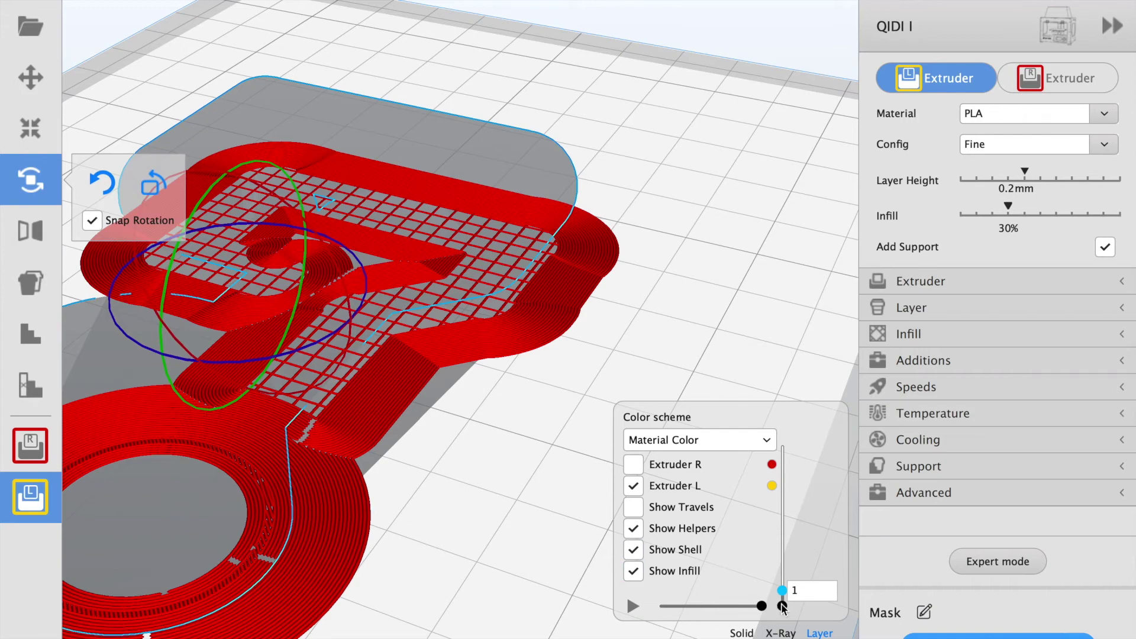
drag(782, 589, 782, 455)
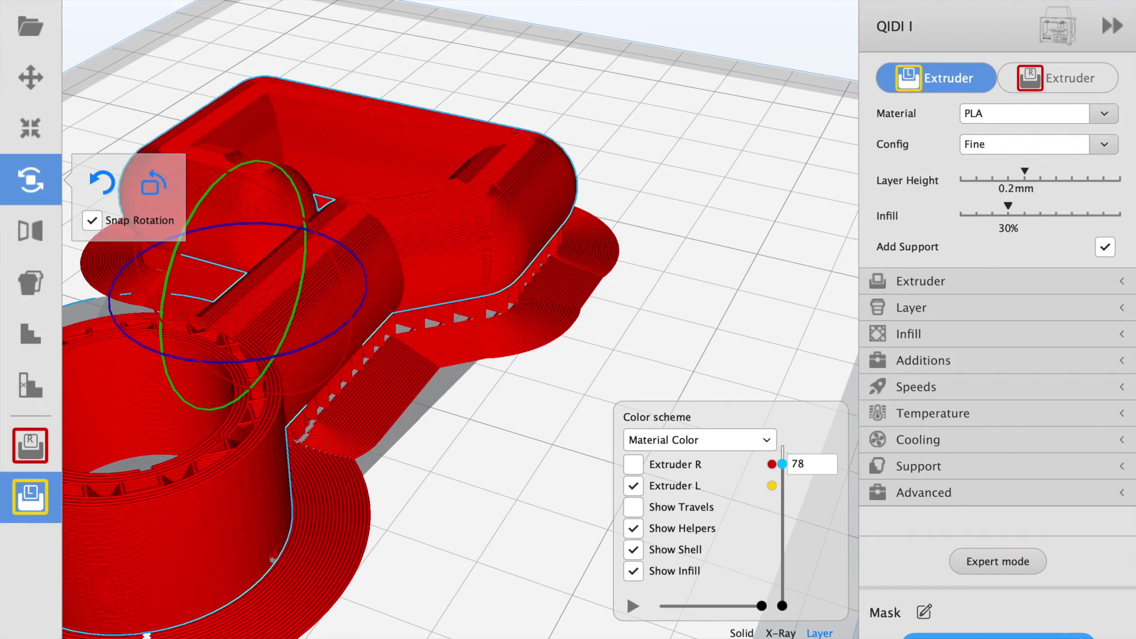
click(741, 632)
Orbit and zoom around the Mask model to inspect it from several angles
right_drag(491, 438, 702, 425)
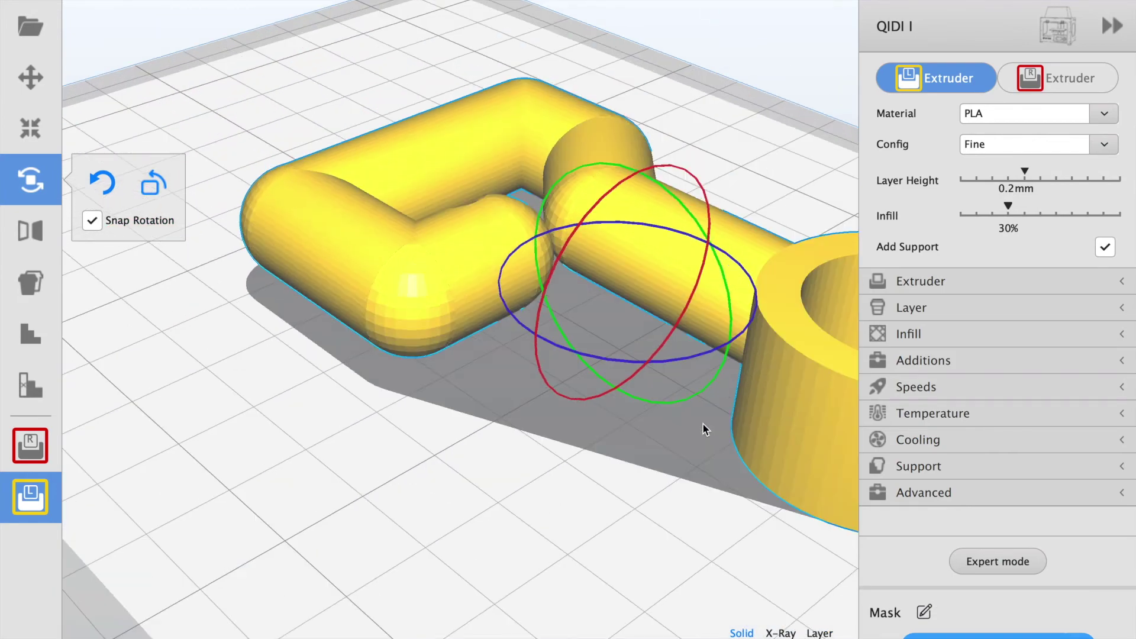
scroll(550, 401, down, 3)
right_drag(550, 401, 591, 426)
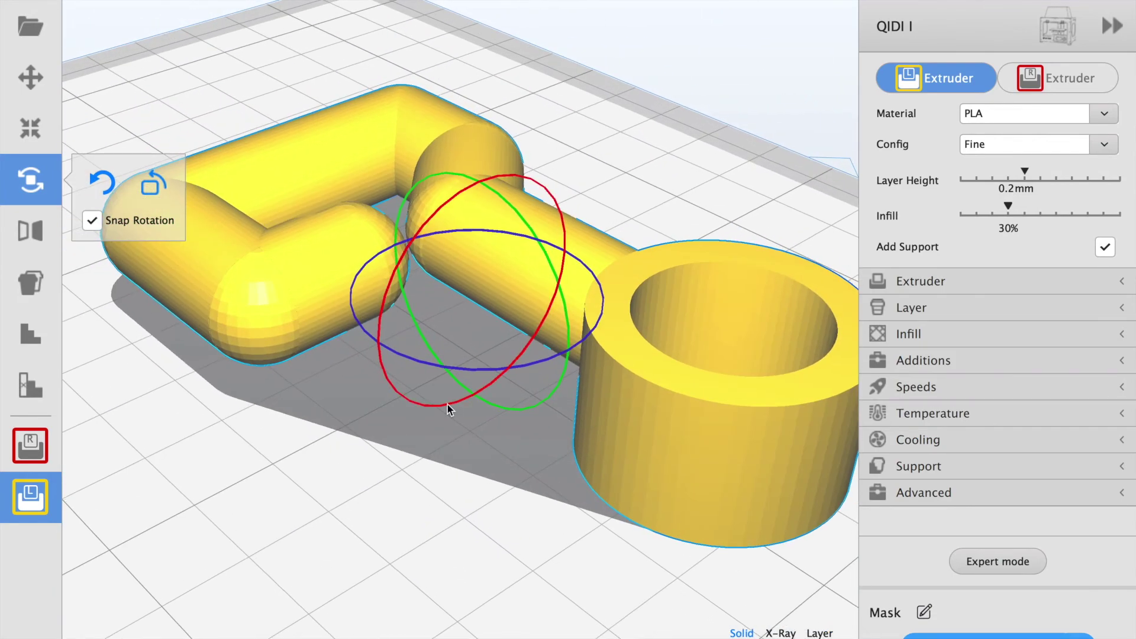
scroll(516, 464, up, 5)
right_drag(446, 406, 553, 427)
scroll(517, 464, down, 2)
scroll(558, 431, up, 3)
scroll(558, 430, down, 2)
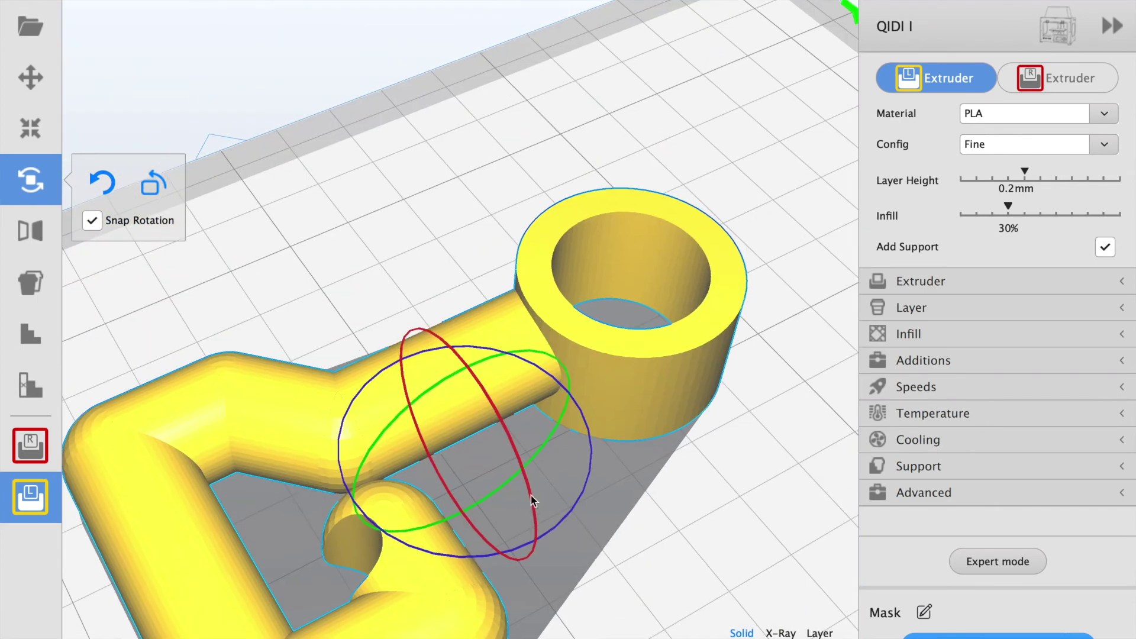
scroll(554, 427, up, 3)
Verify infill is 30% density with the Octet pattern, leaving the pattern unchanged
click(939, 331)
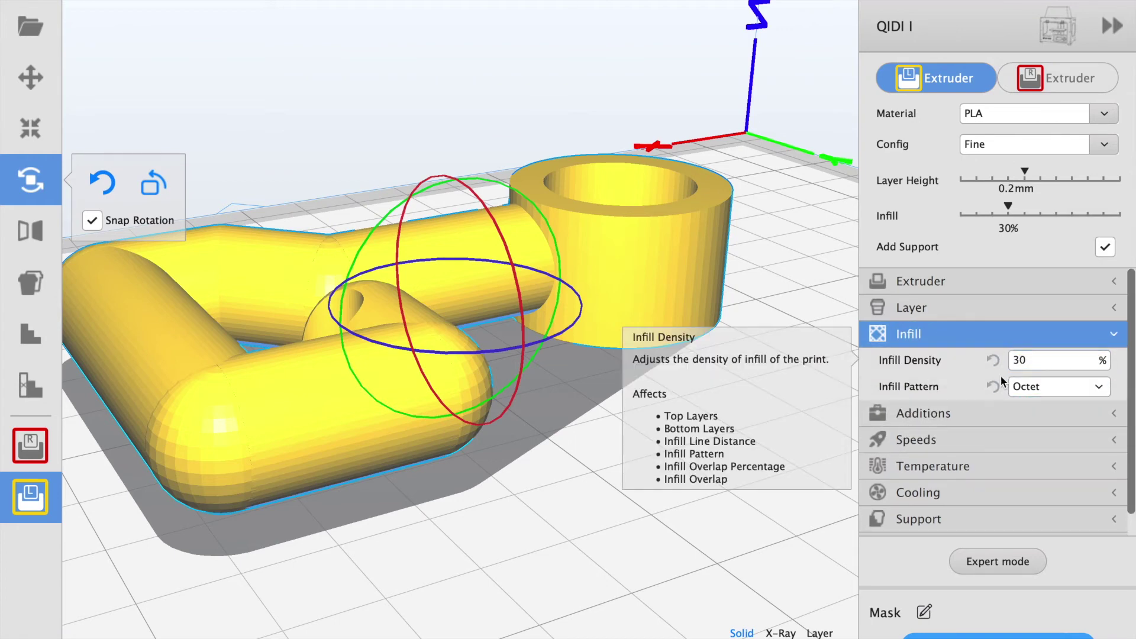
click(1059, 389)
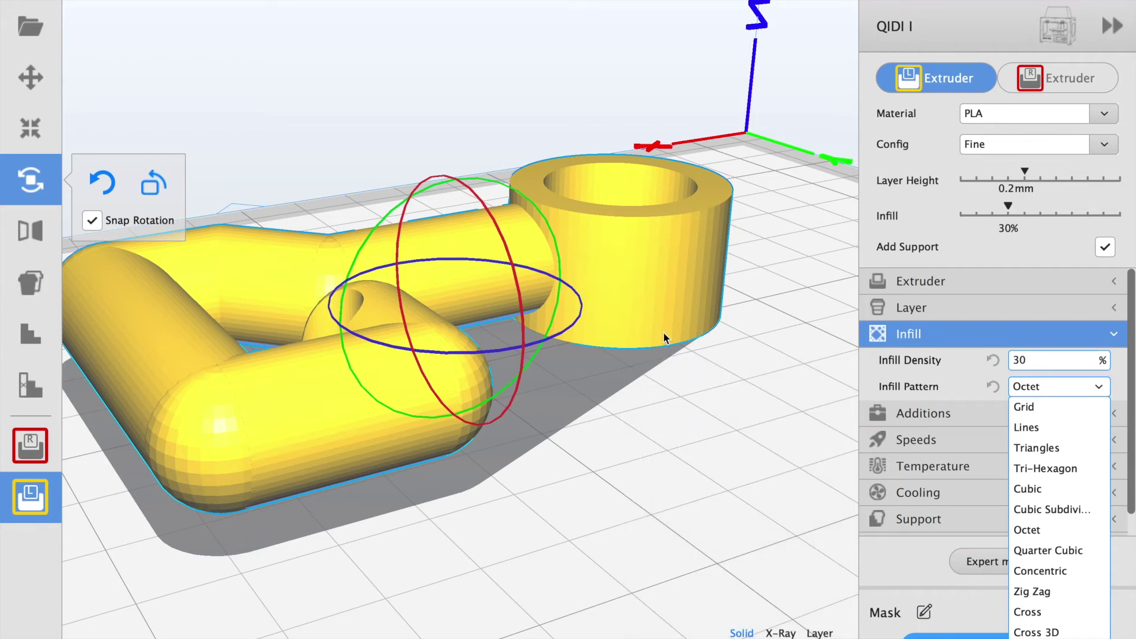
click(1122, 343)
click(1122, 342)
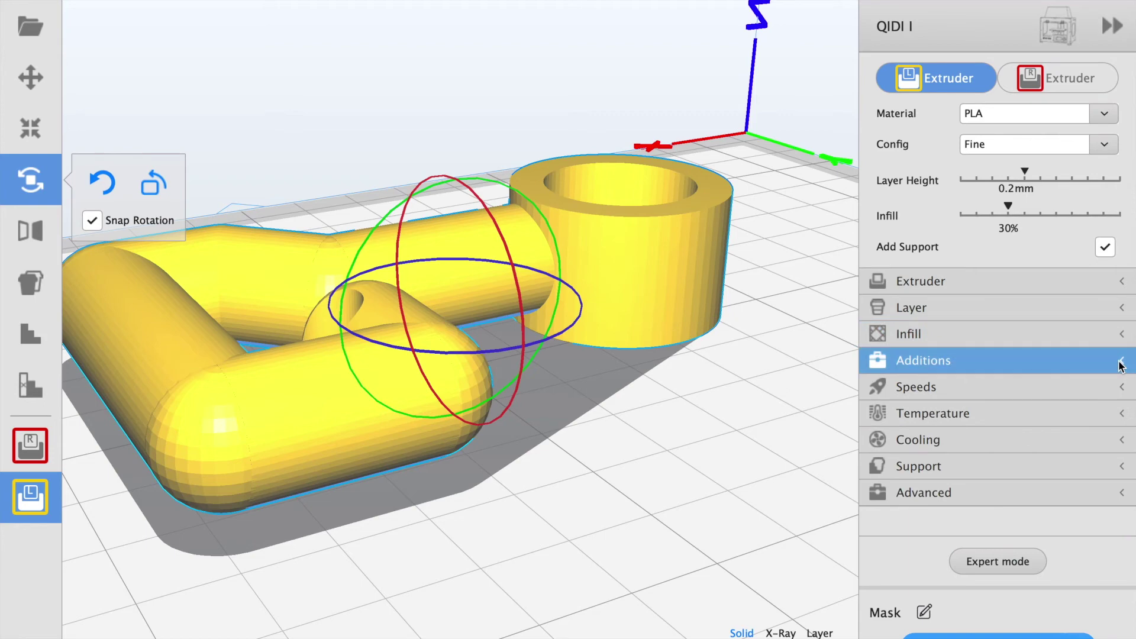
click(1119, 362)
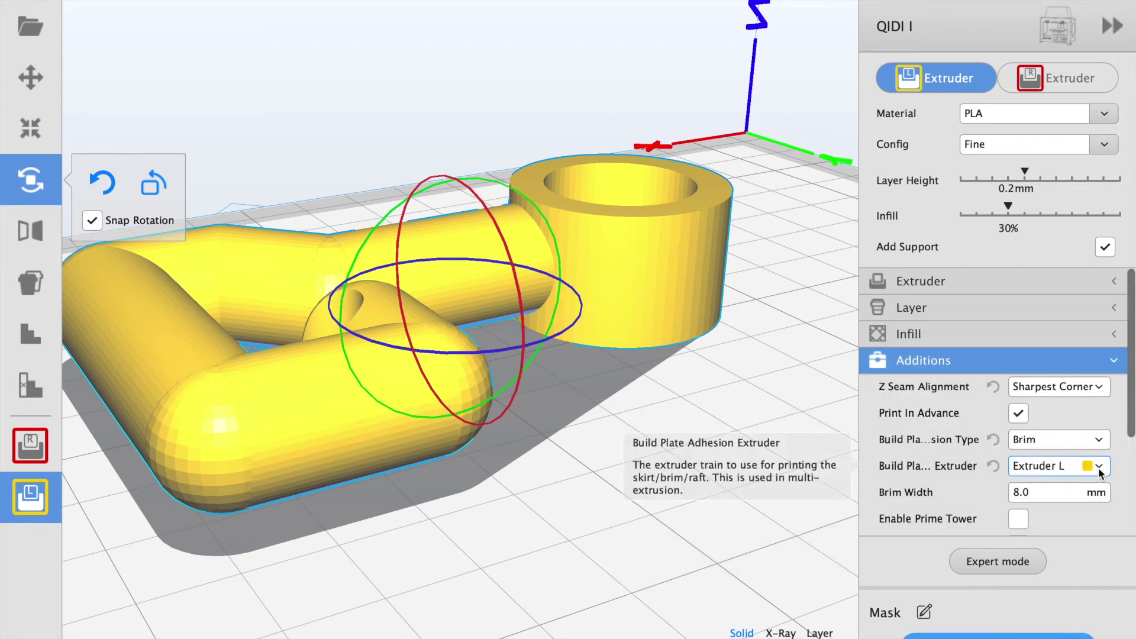
Review the brim, speed and temperature (203 °C, 55 °C) settings, then expand Support
click(1115, 362)
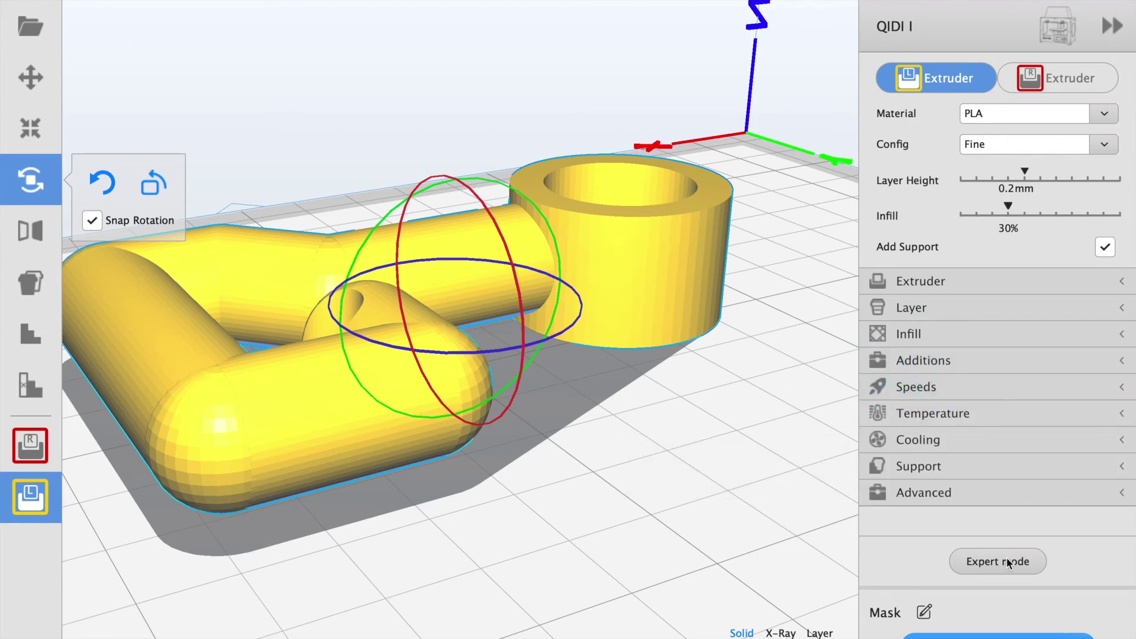
click(1124, 390)
click(1123, 391)
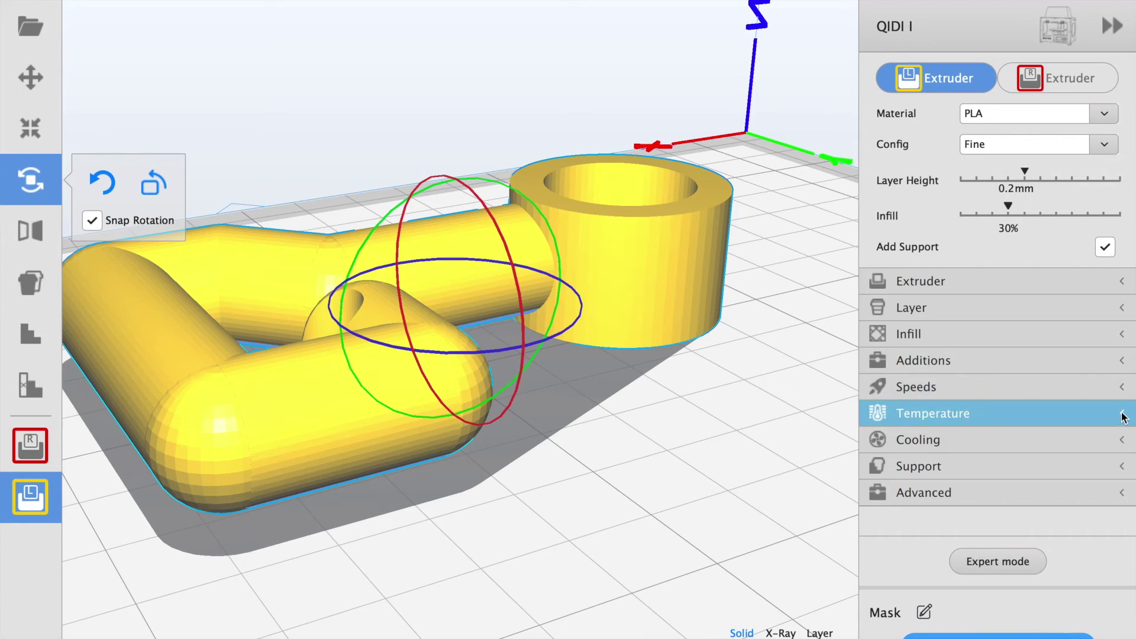
click(1124, 416)
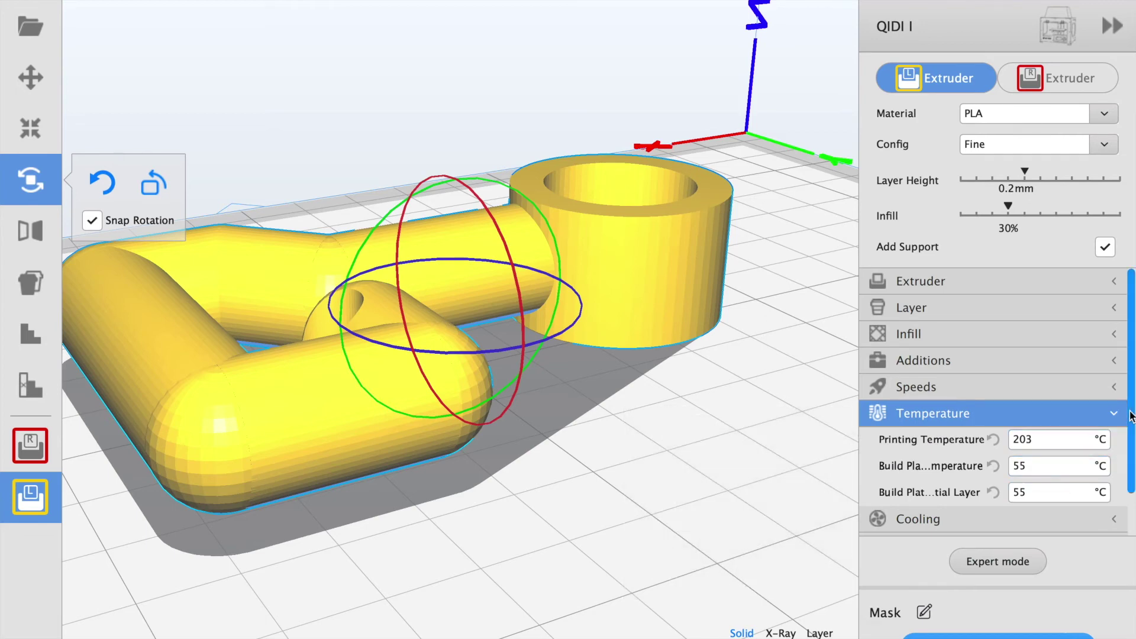
click(1112, 417)
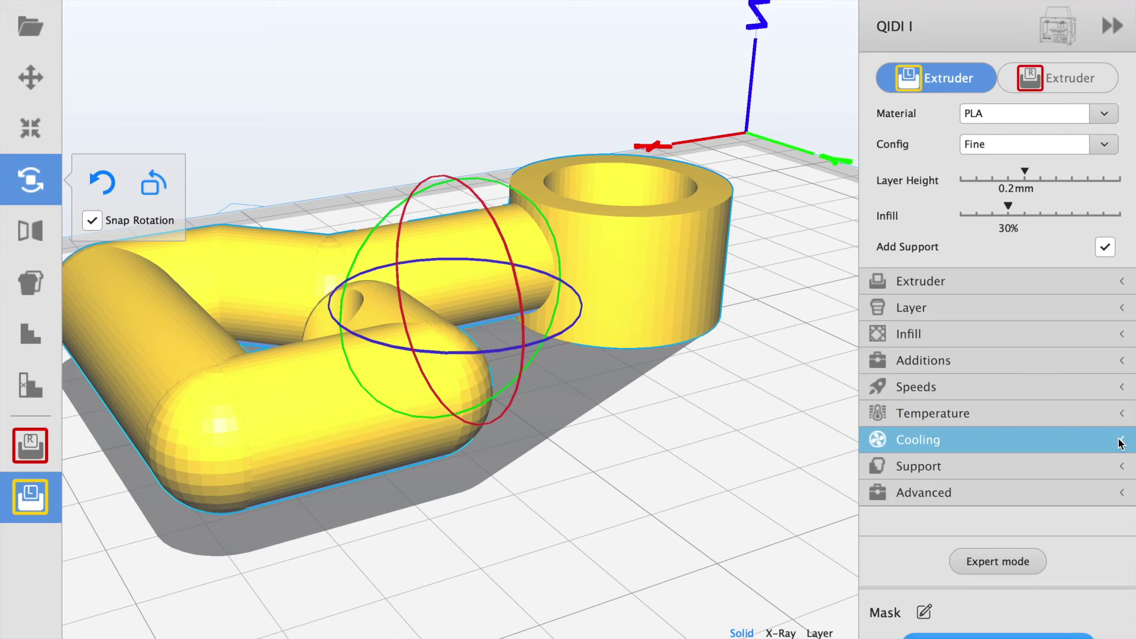
click(1120, 467)
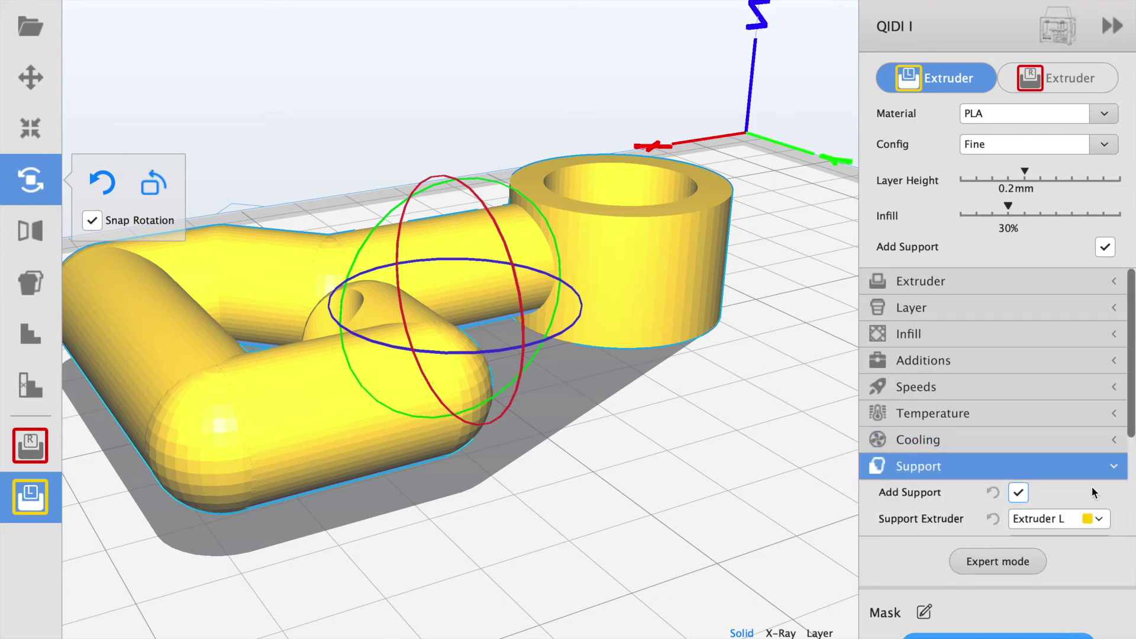
Check support uses Lines pattern, 45° overhang, 15% density and 0.2 mm Z distance
scroll(1127, 473, down, 3)
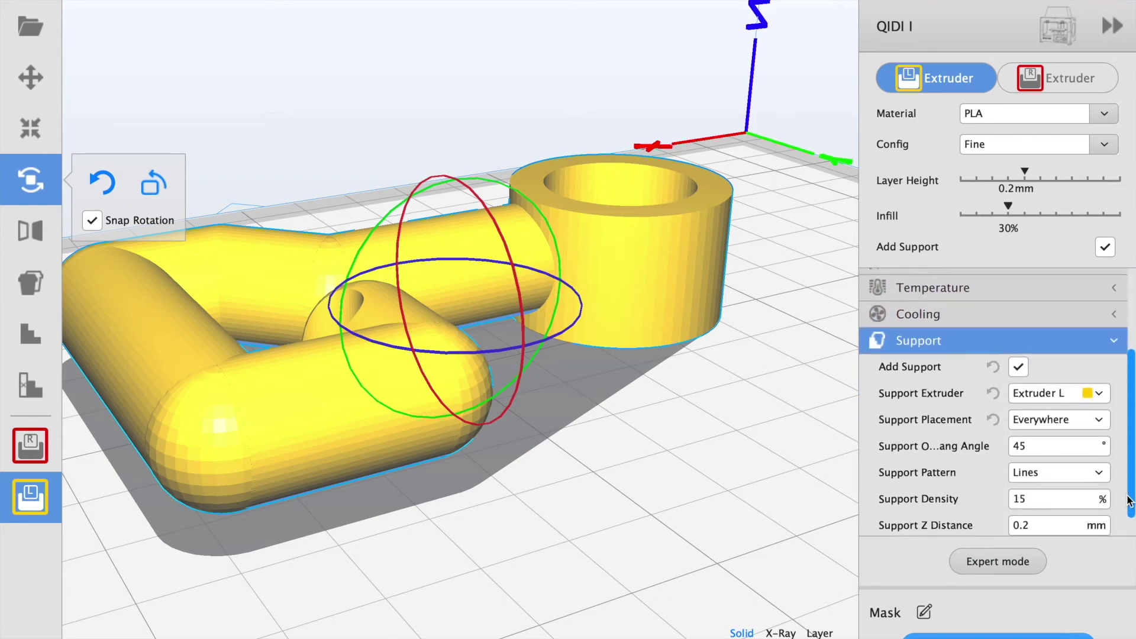
scroll(1127, 500, down, 1)
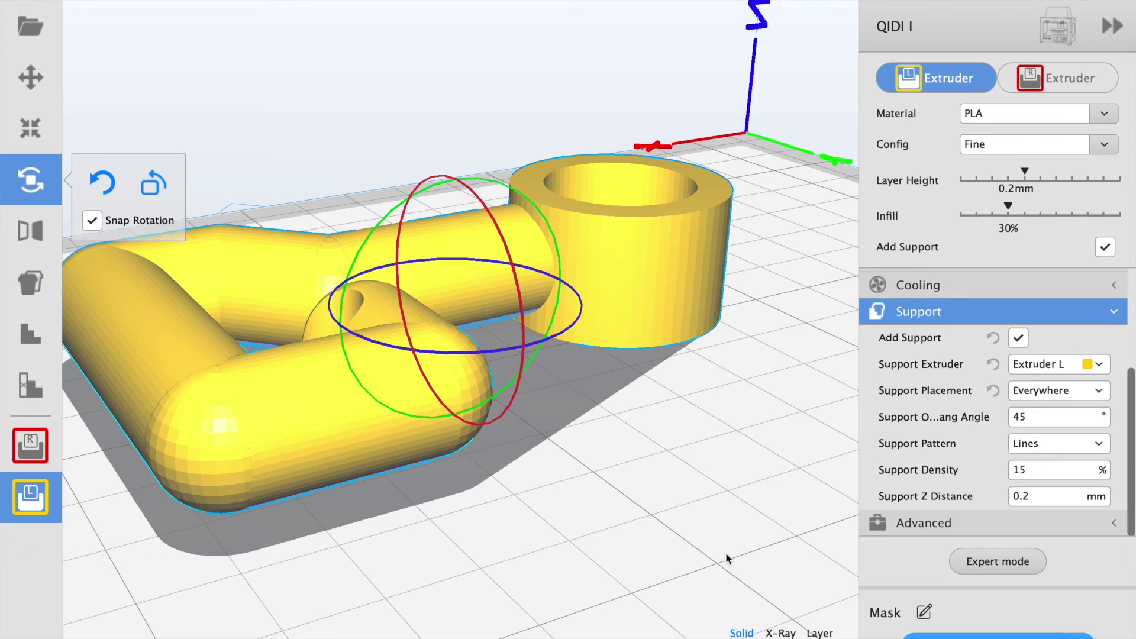
mouse_move(911, 419)
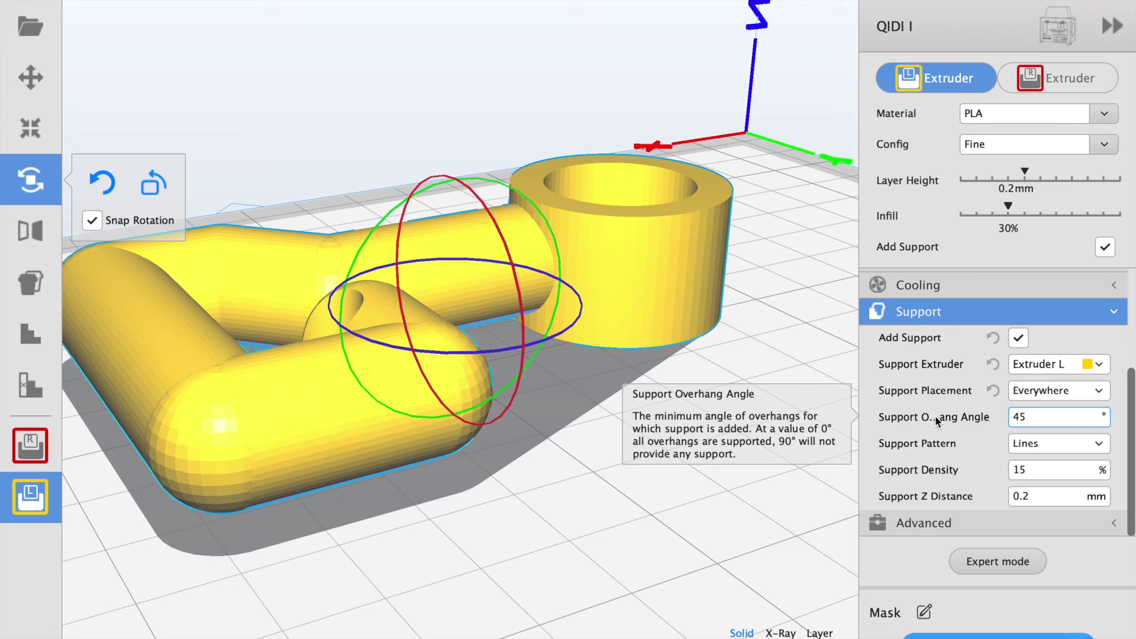
mouse_move(1042, 445)
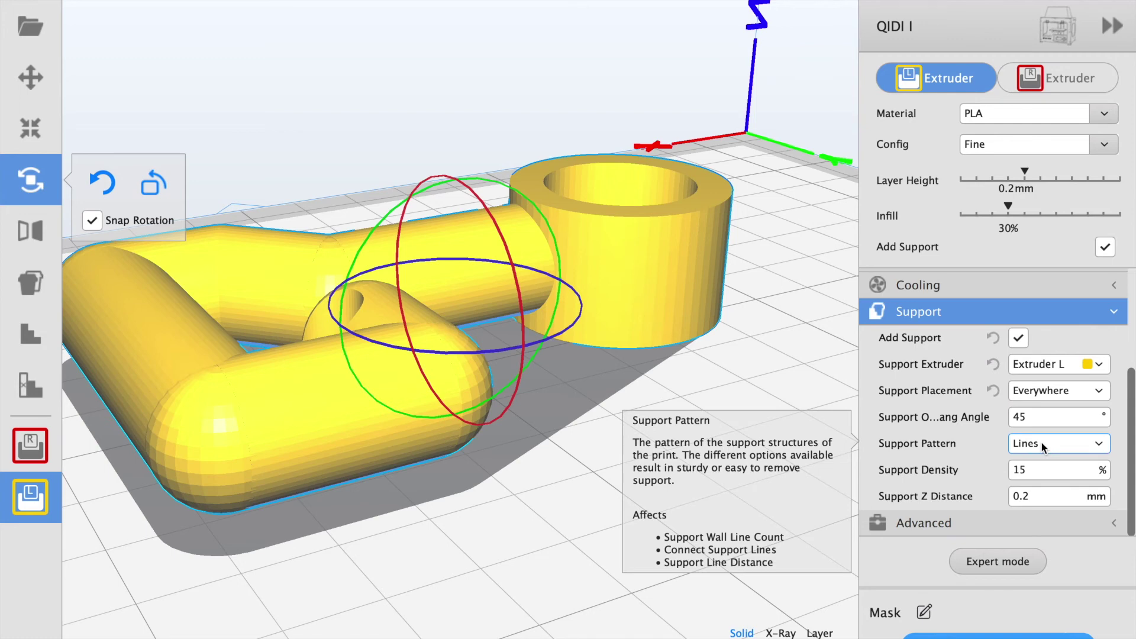
click(1041, 444)
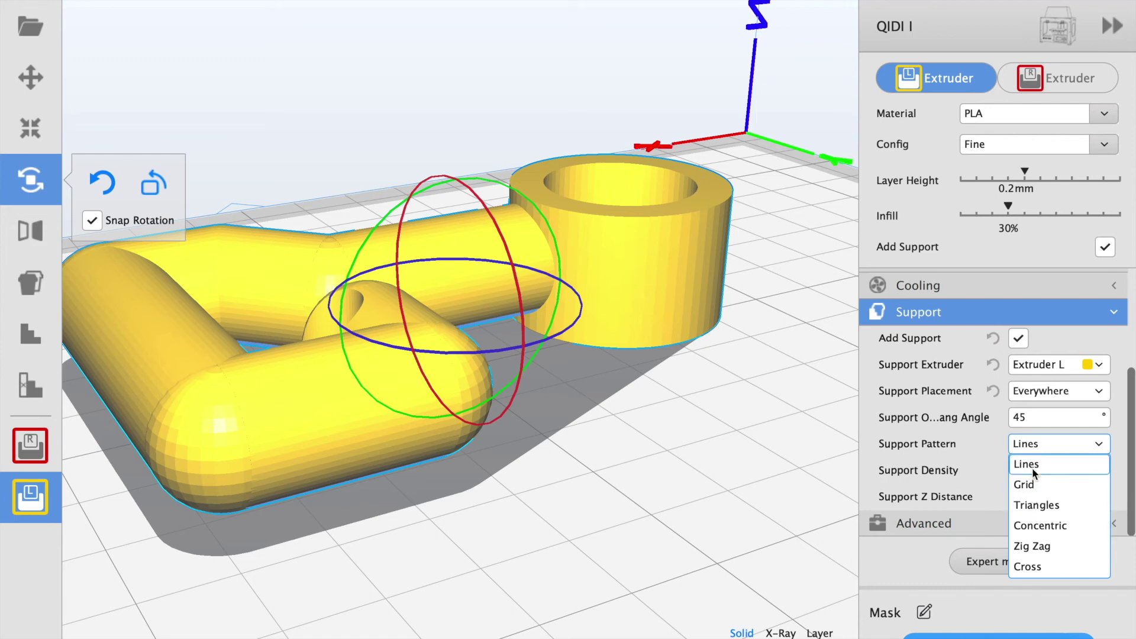
click(1118, 438)
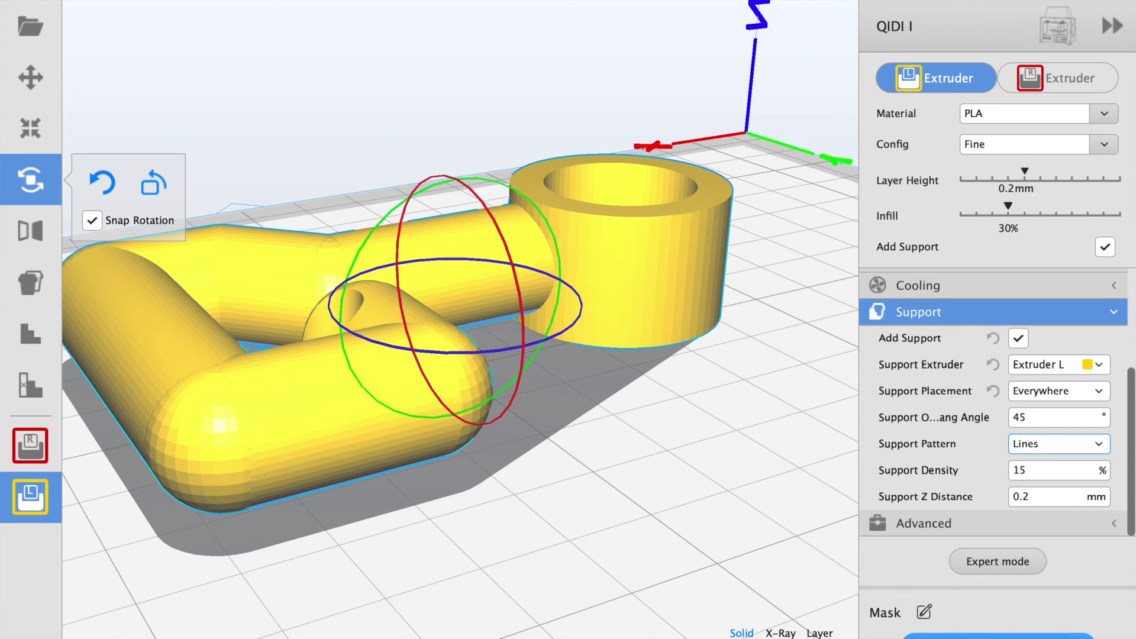
mouse_move(992, 498)
right_drag(533, 418, 353, 372)
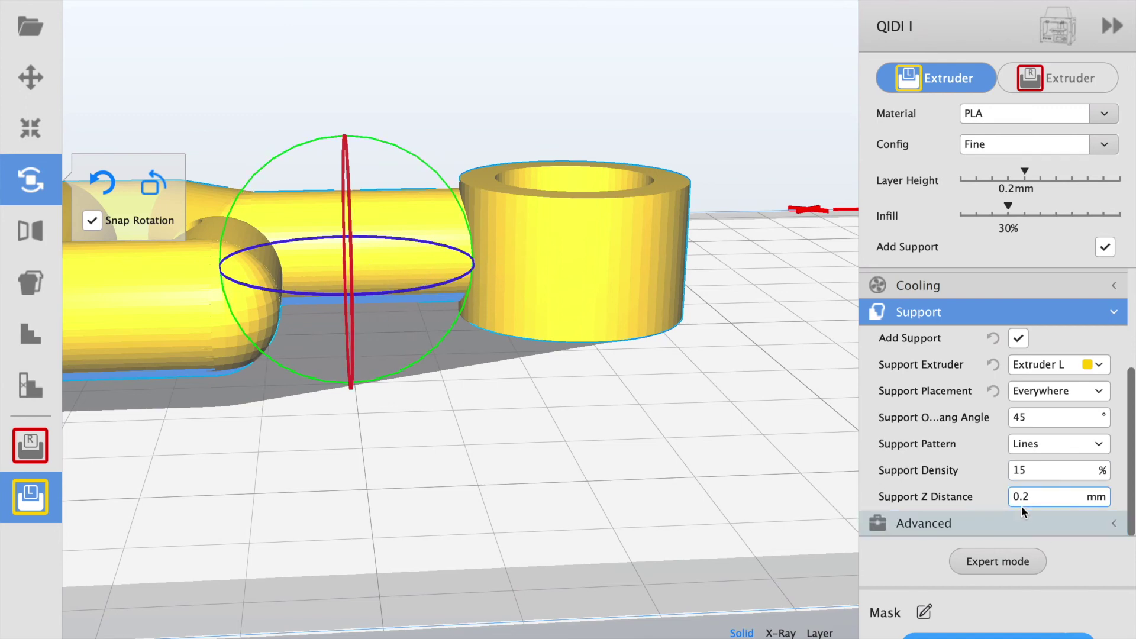
mouse_move(1014, 502)
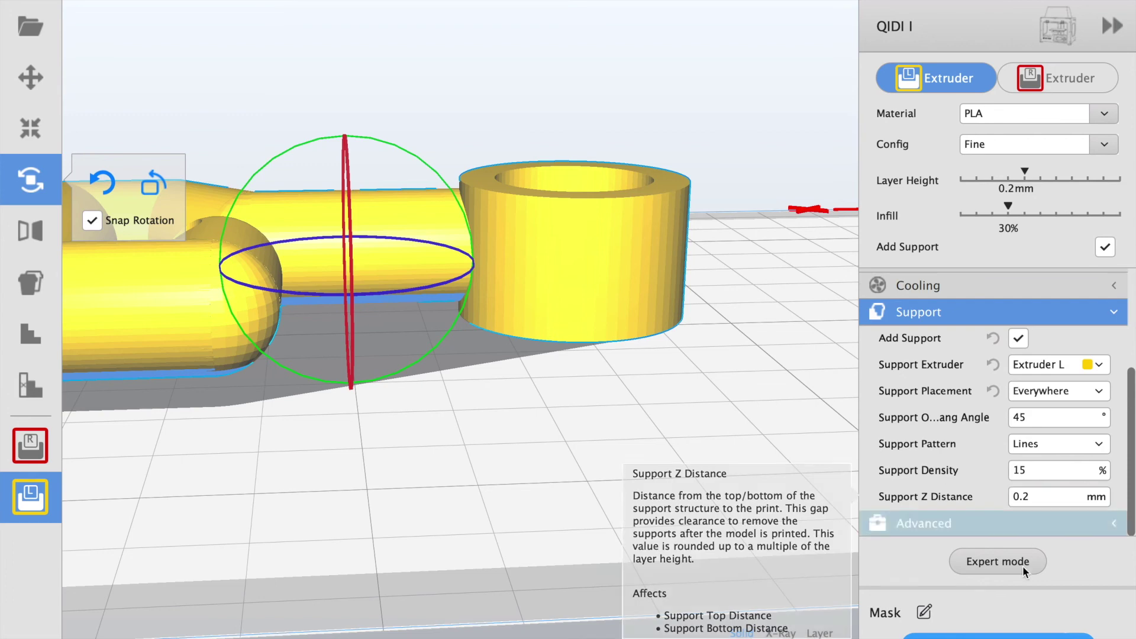
click(1006, 566)
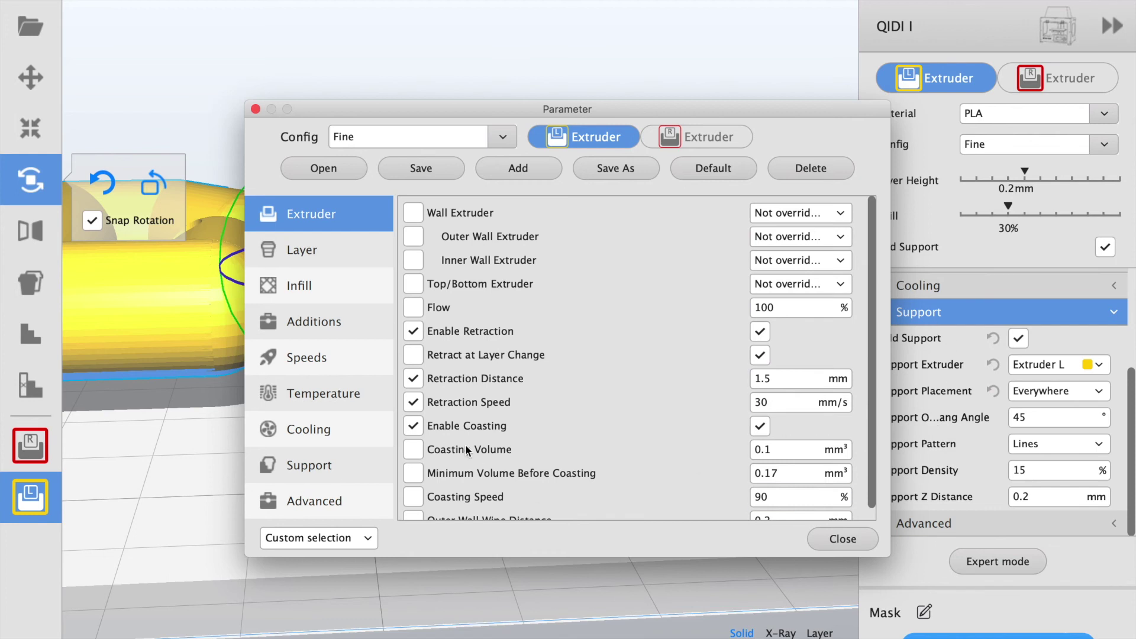
click(344, 467)
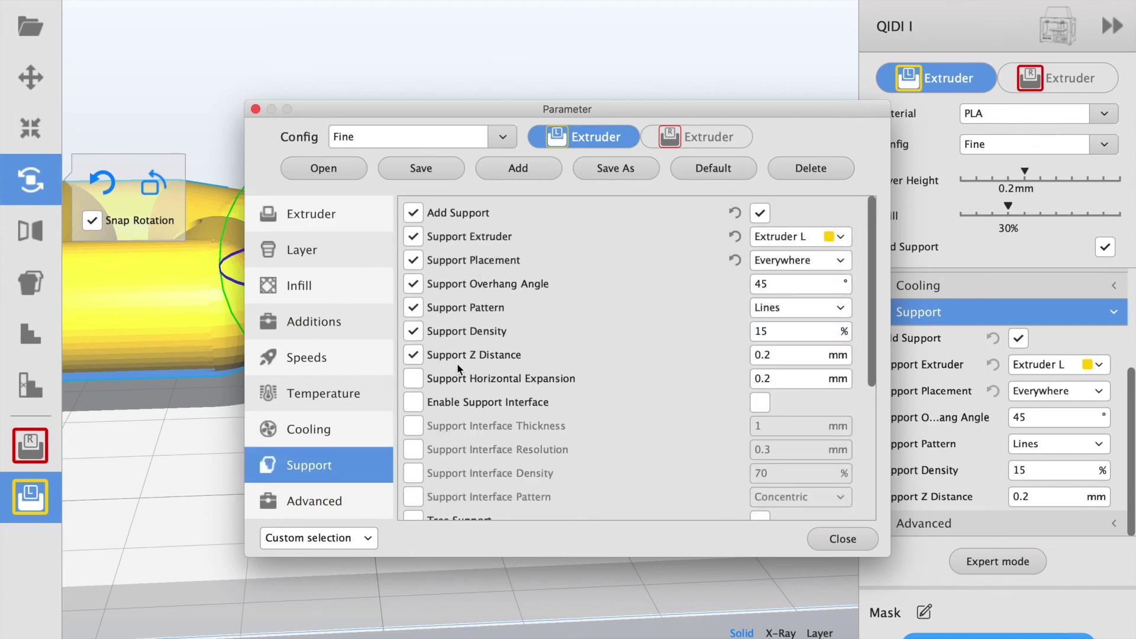
click(413, 355)
click(413, 355)
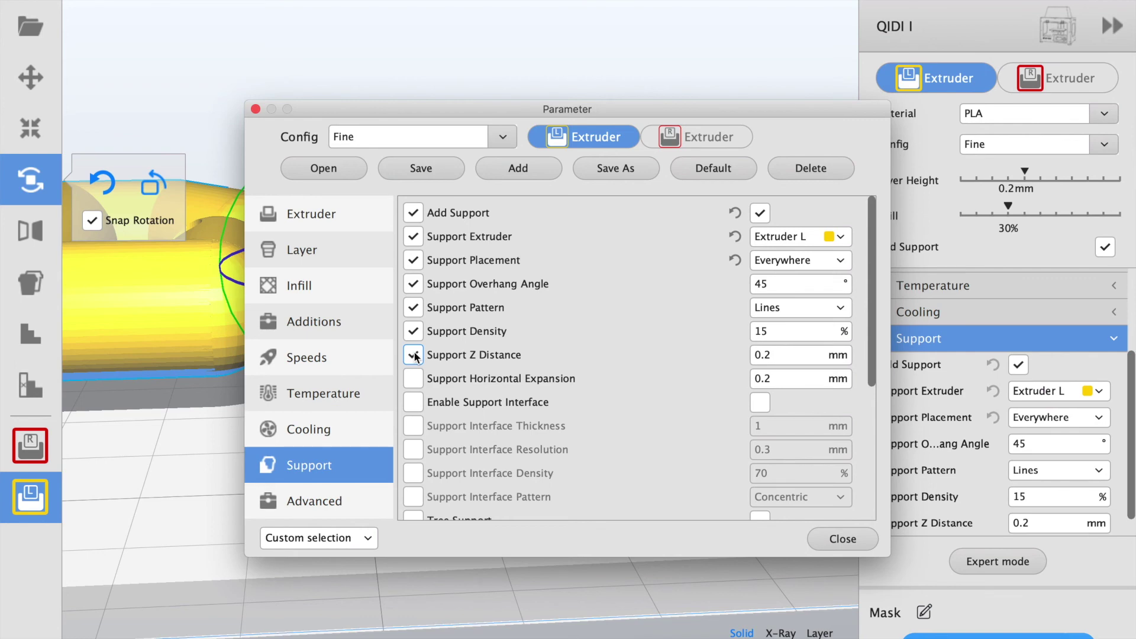
click(840, 539)
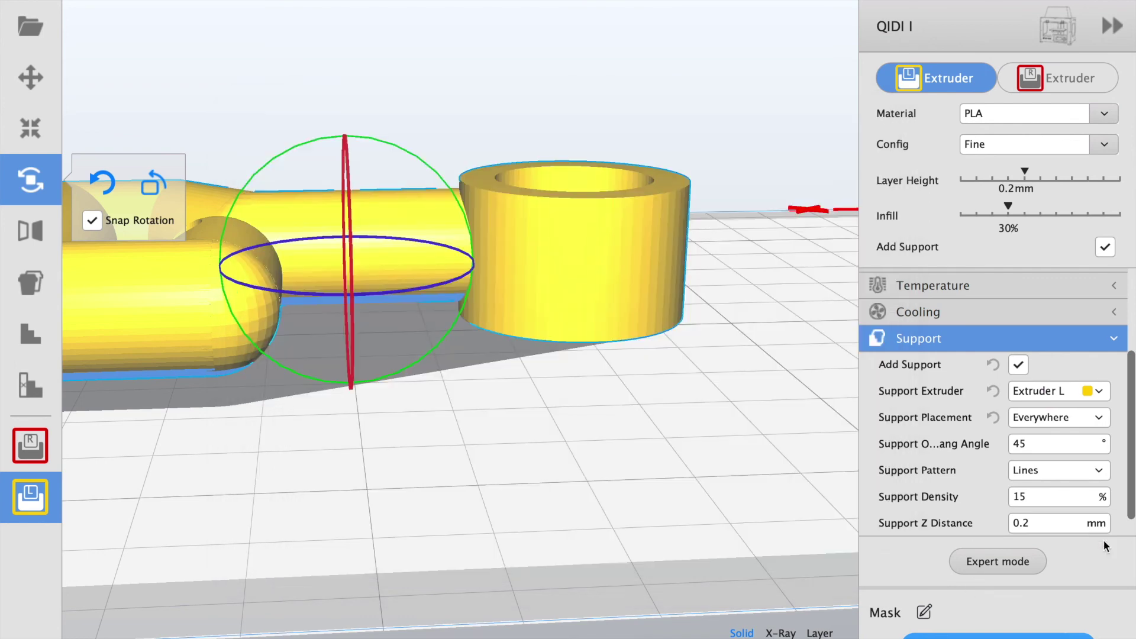
click(1024, 530)
Scroll the settings panel and collapse the Support section
mouse_move(1025, 522)
drag(1130, 499, 1129, 524)
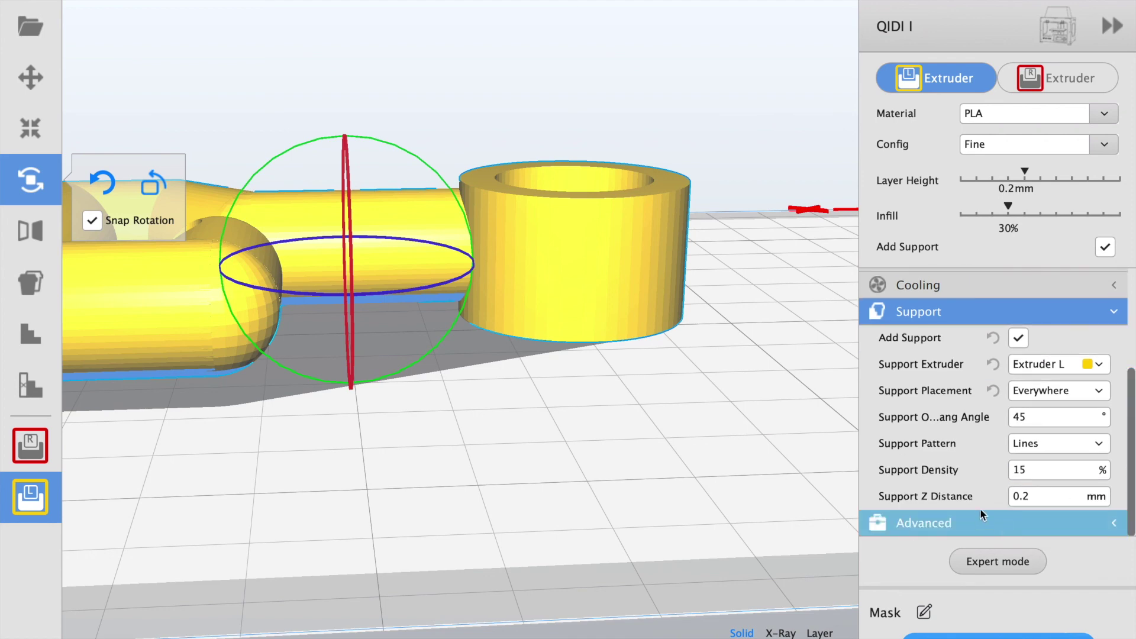
click(1115, 312)
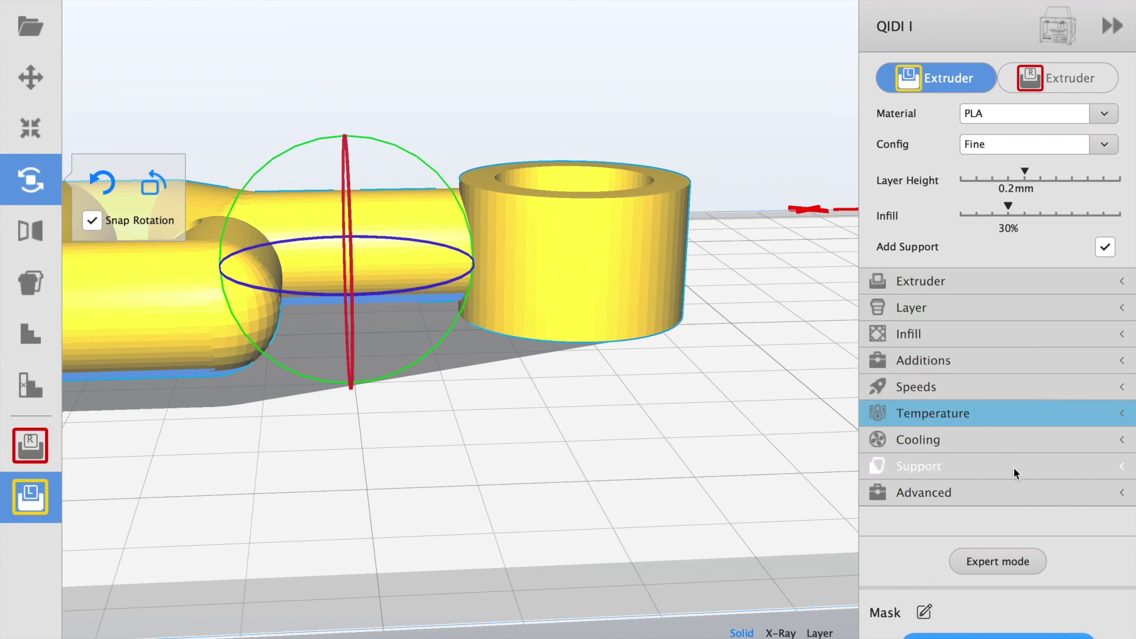
Confirm Advanced shows 0 mm Z Offset with overlapping volumes unioned, then save G-code to NO NAME
click(1016, 495)
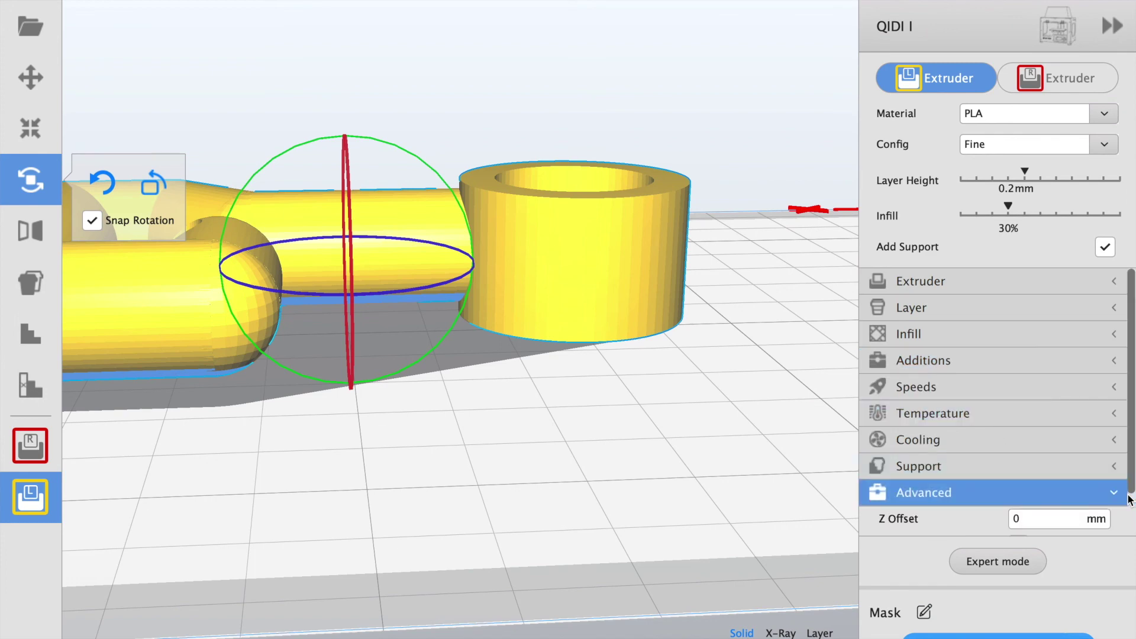
scroll(1128, 500, down, 2)
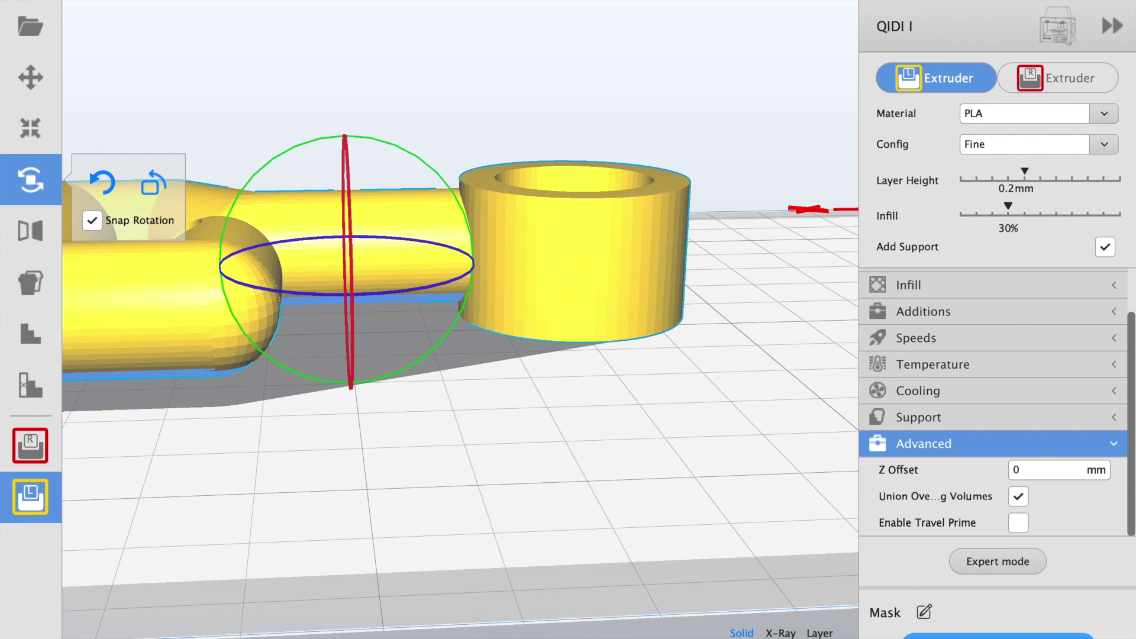
click(947, 636)
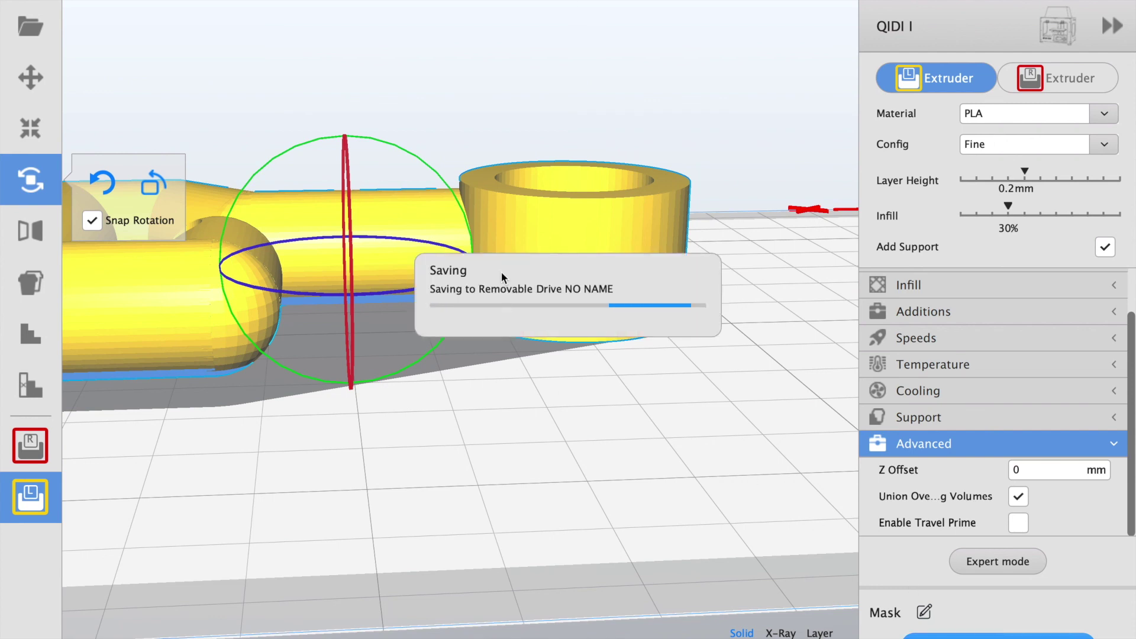